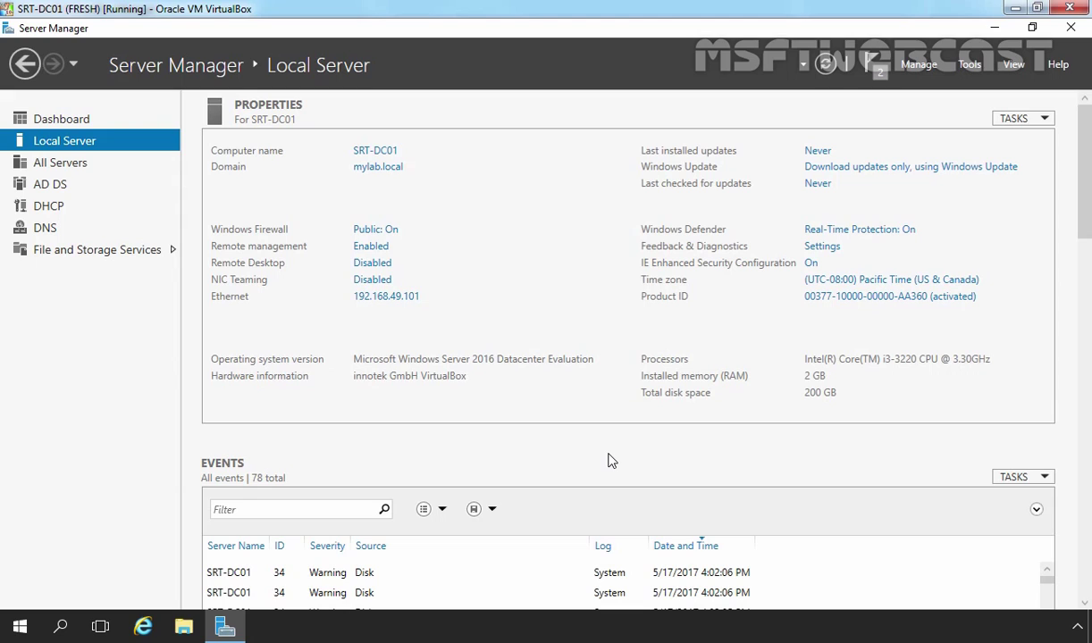
Open Active Directory Users and Computers and show SRT-DC01 under mylab.local's Domain Controllers
left_click(969, 65)
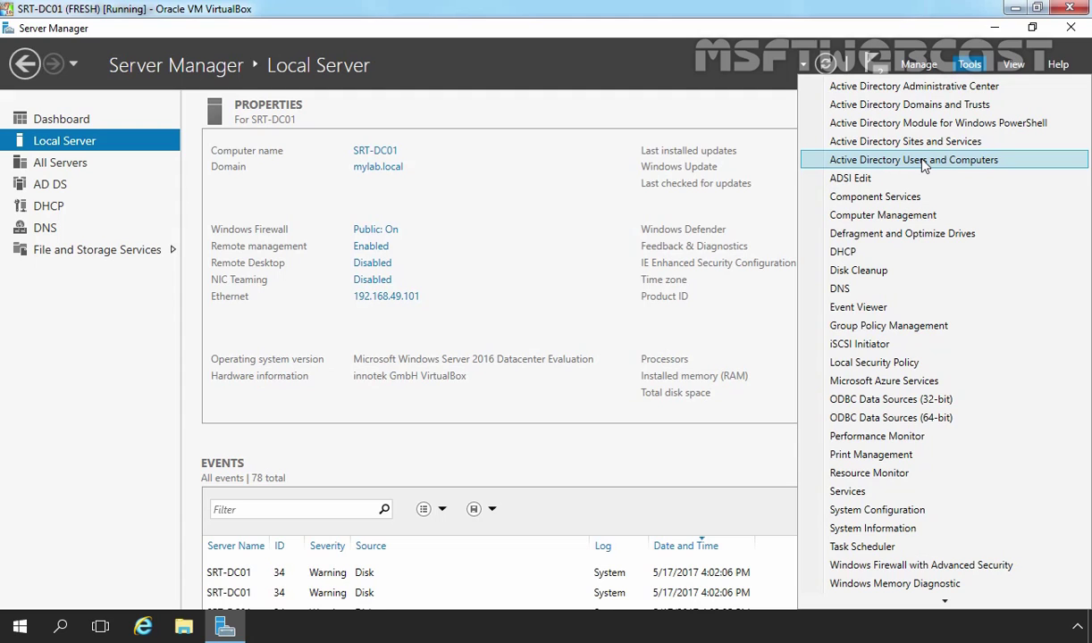
left_click(922, 163)
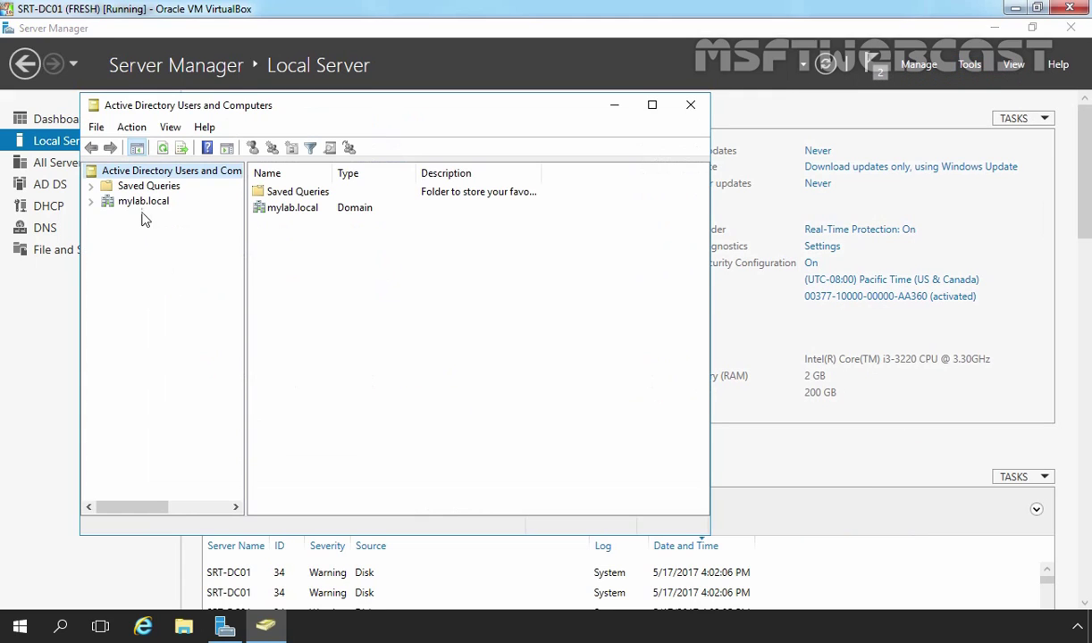
left_click(143, 204)
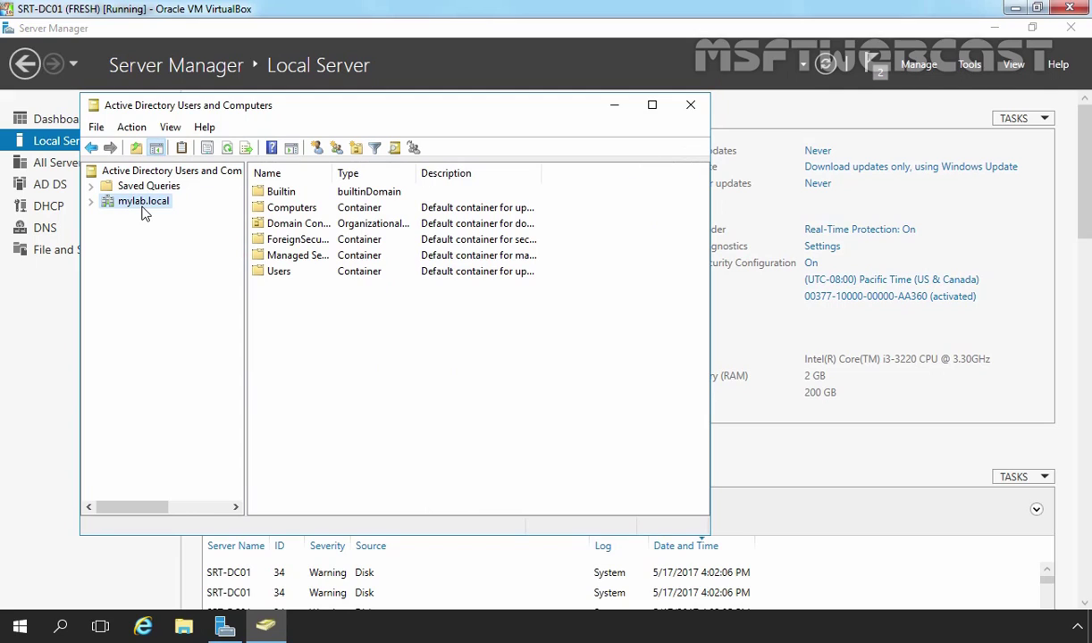
double_click(141, 206)
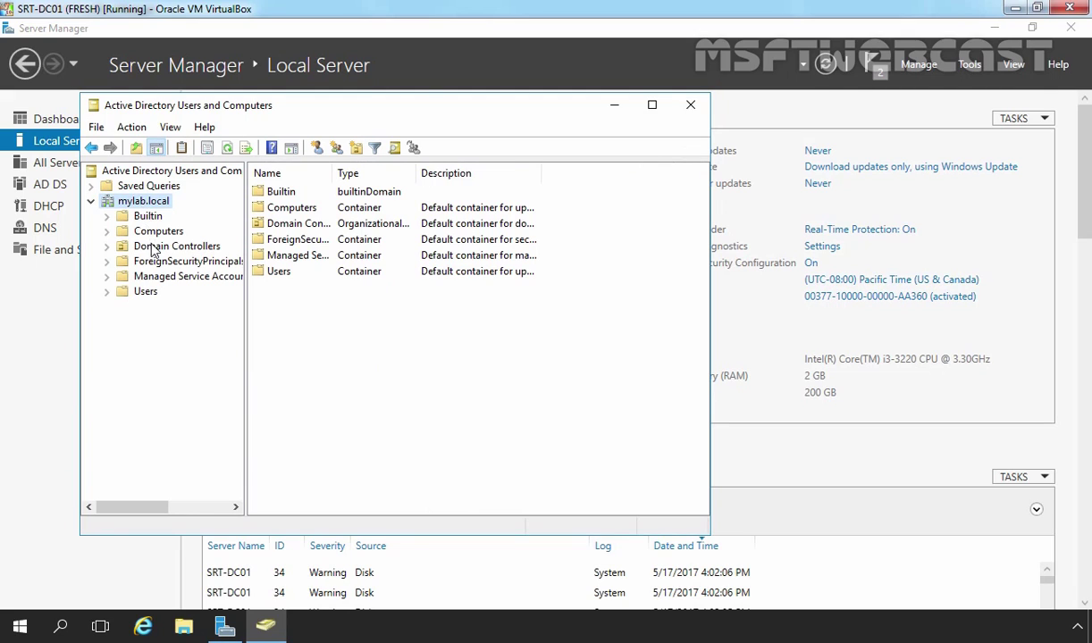
left_click(149, 245)
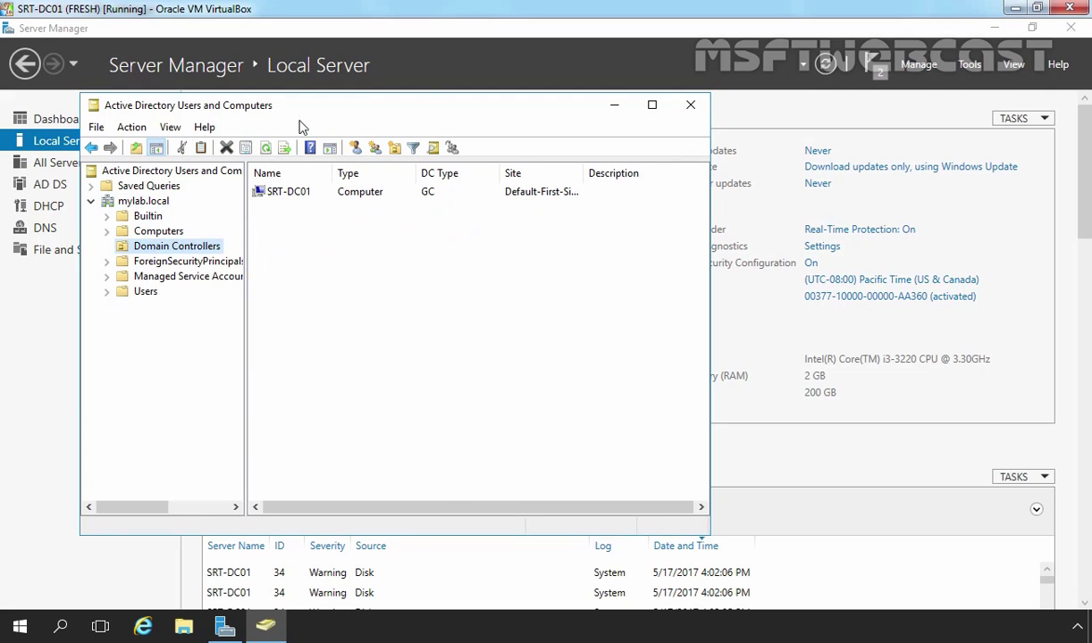
left_click_drag(295, 106, 298, 236)
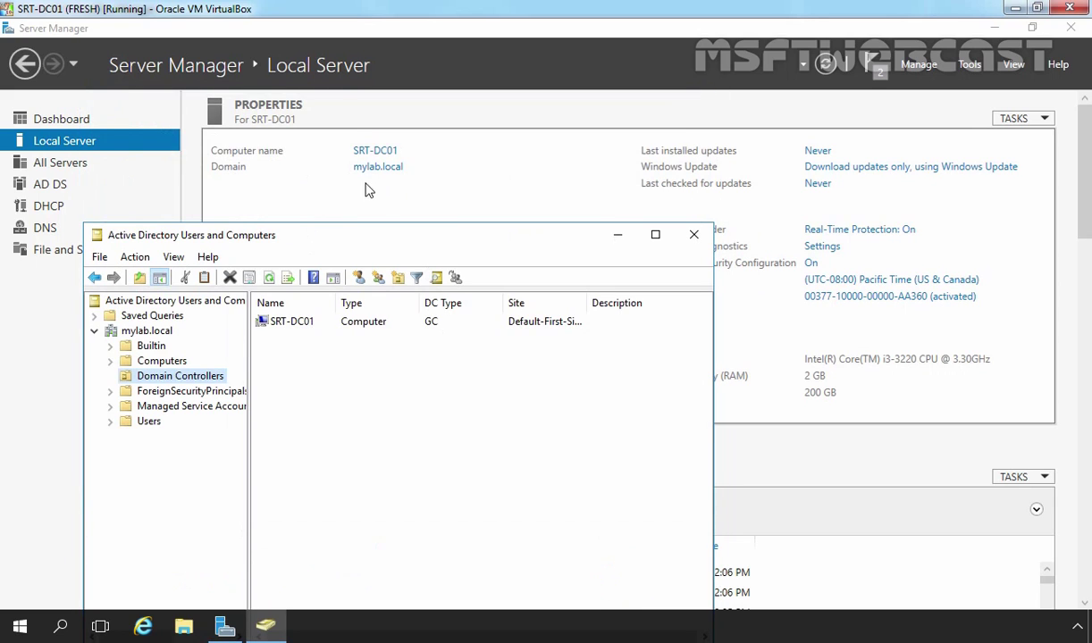
In DNS Manager, review the mylab.local forward and 49.168.192.in-addr.arpa reverse lookup zones
left_click(616, 236)
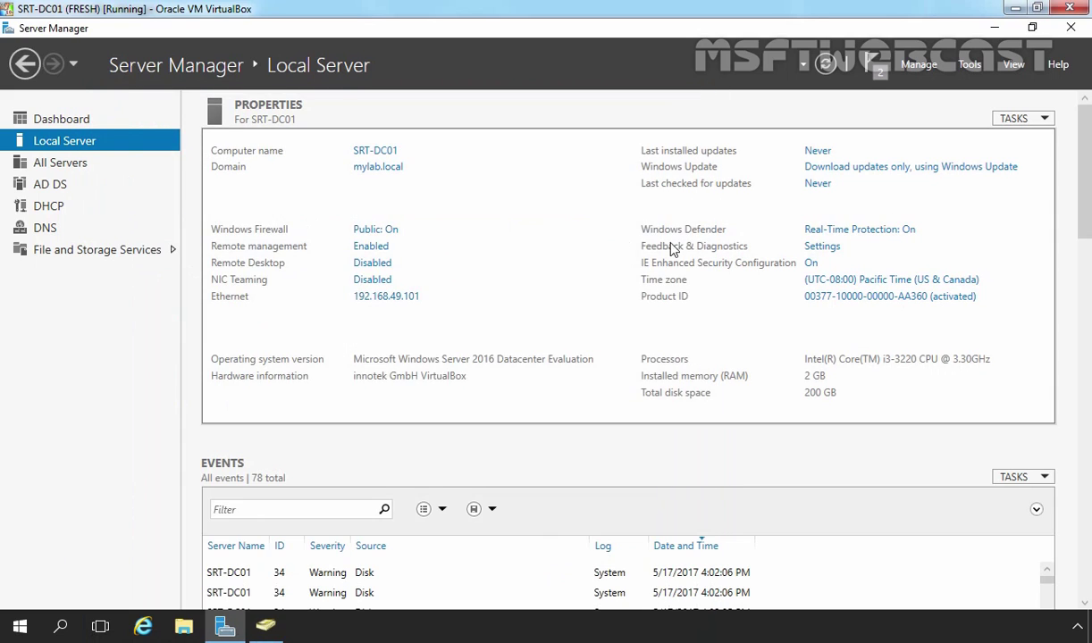
left_click(970, 66)
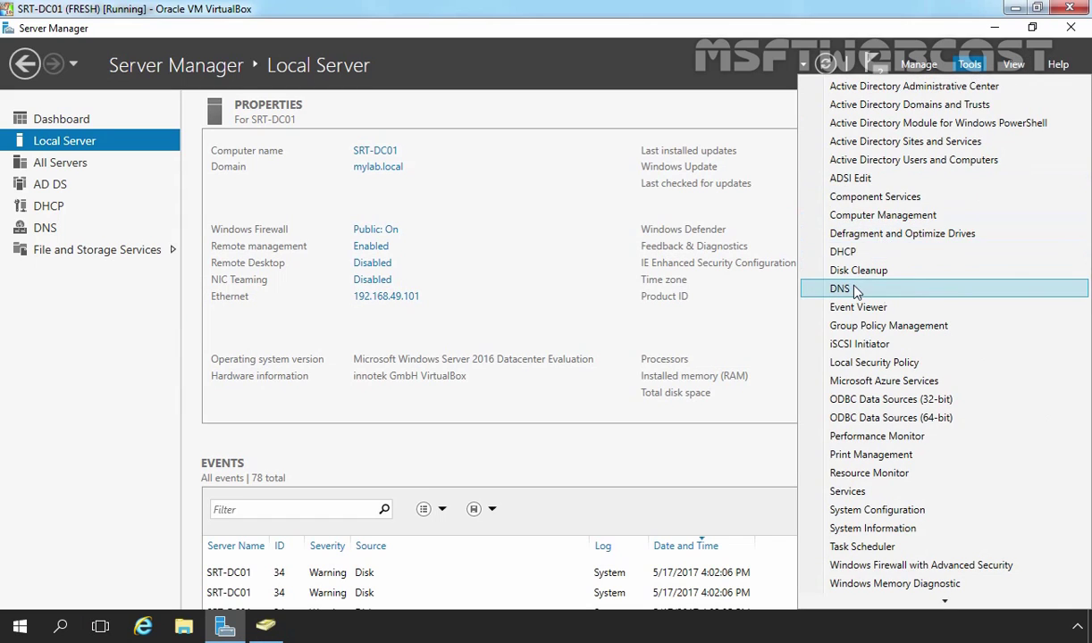
left_click(840, 289)
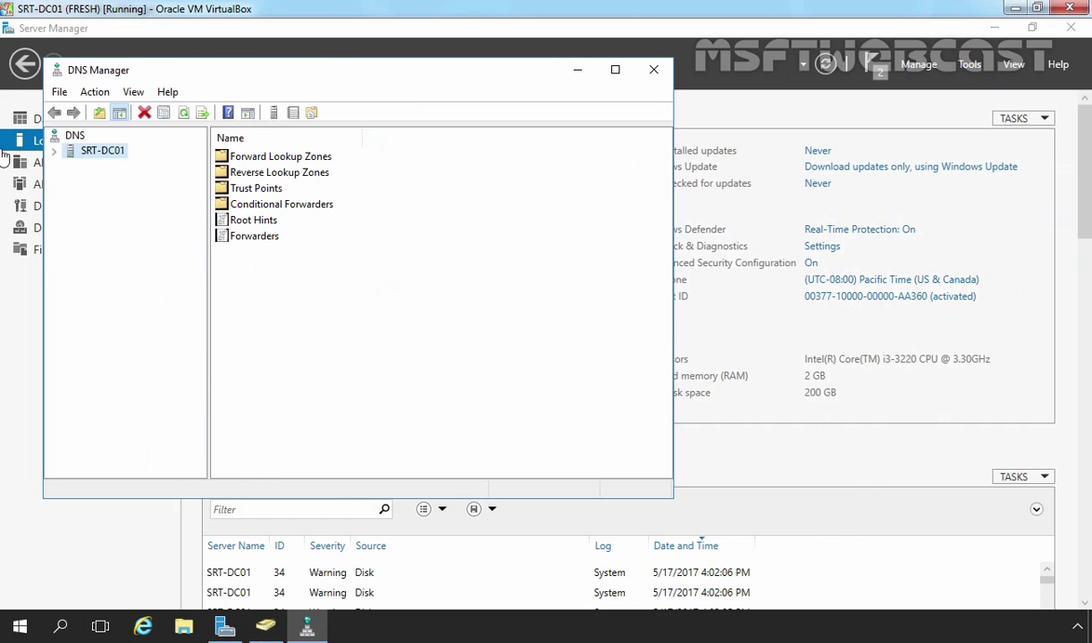
double_click(100, 150)
double_click(105, 168)
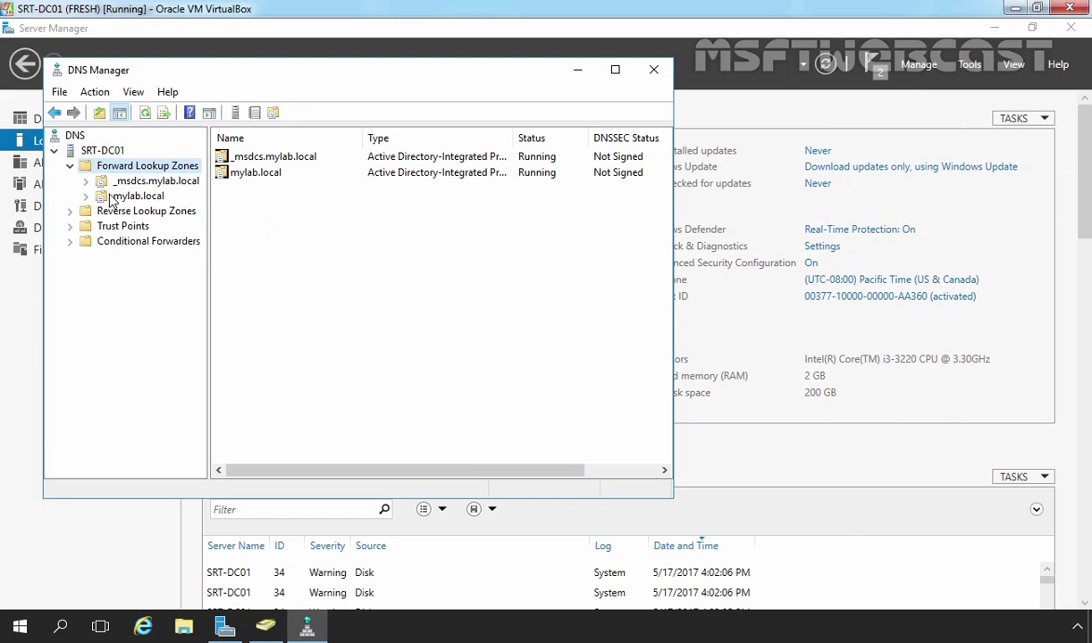
double_click(122, 212)
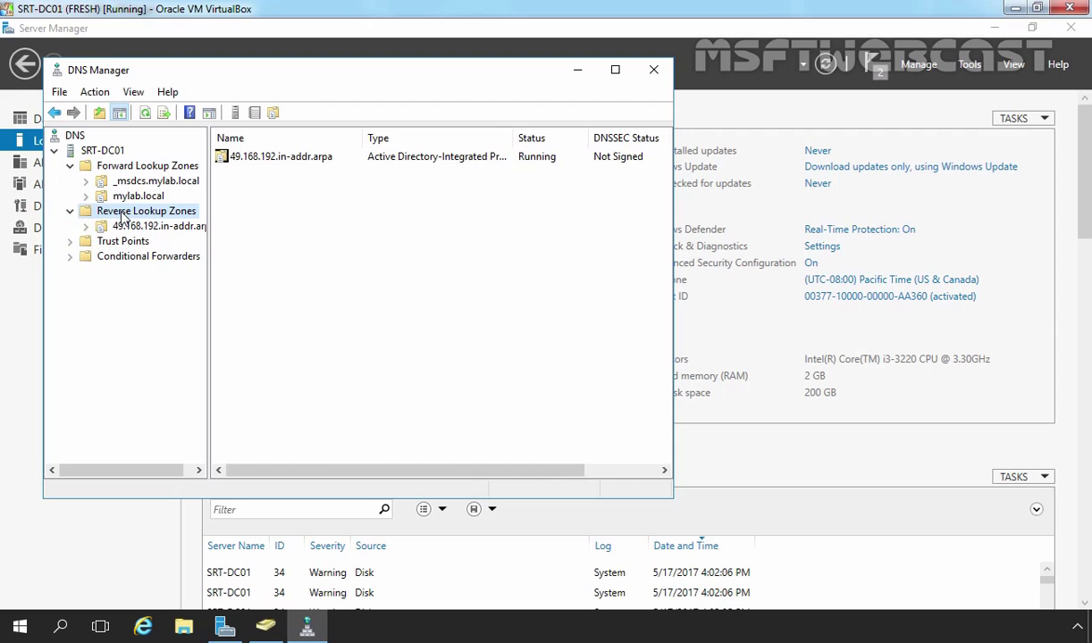
left_click(128, 193)
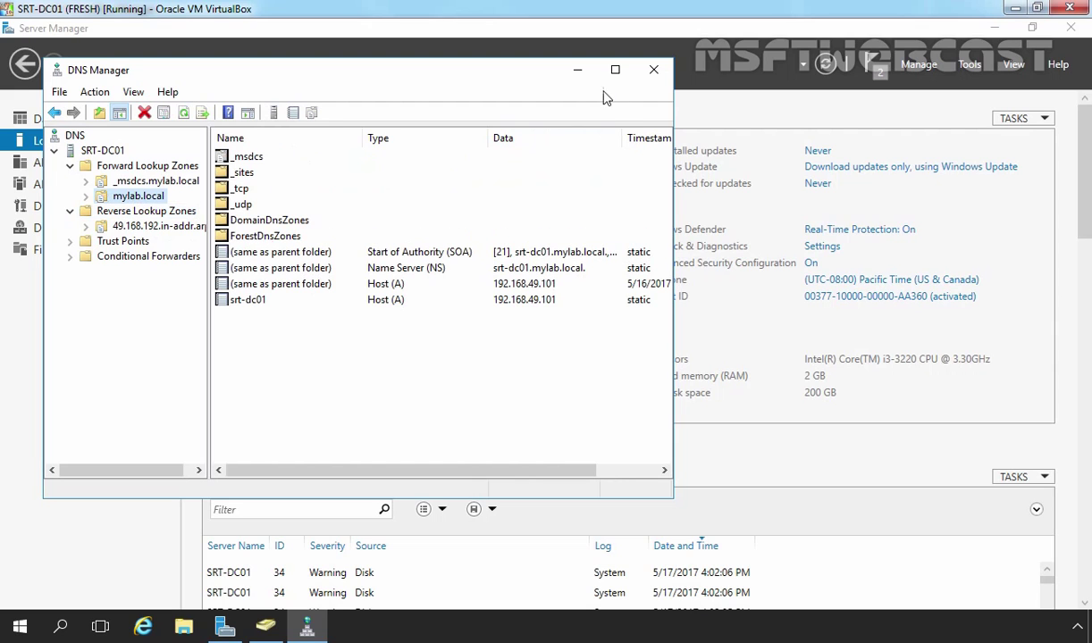
left_click(577, 70)
In the DHCP console, view SCOPE-1's address pool 192.168.49.11–192.168.49.99
left_click(972, 67)
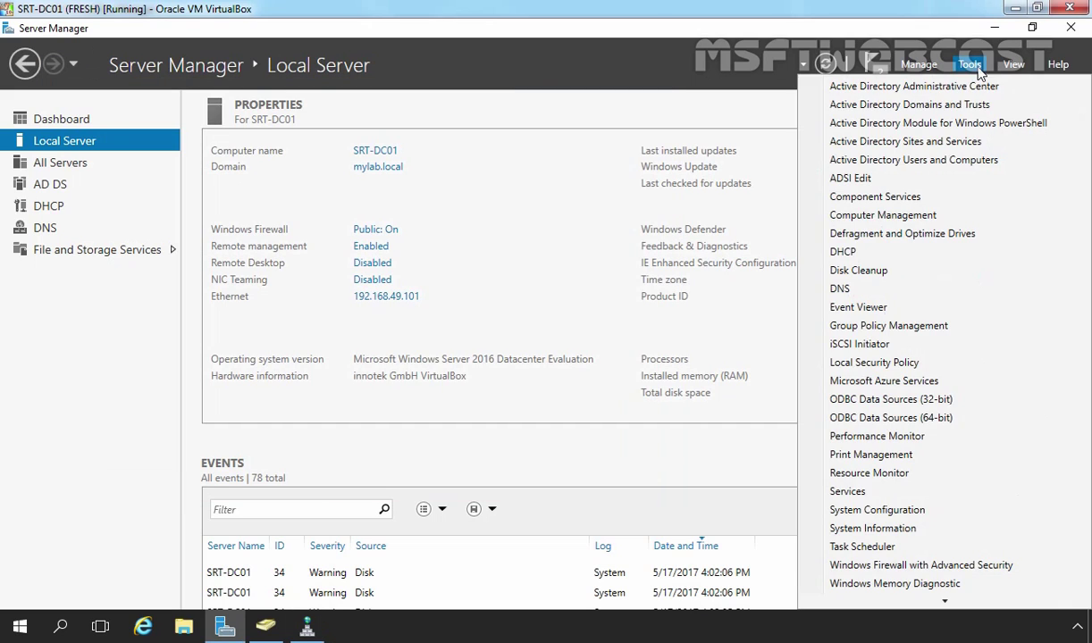
left_click(835, 252)
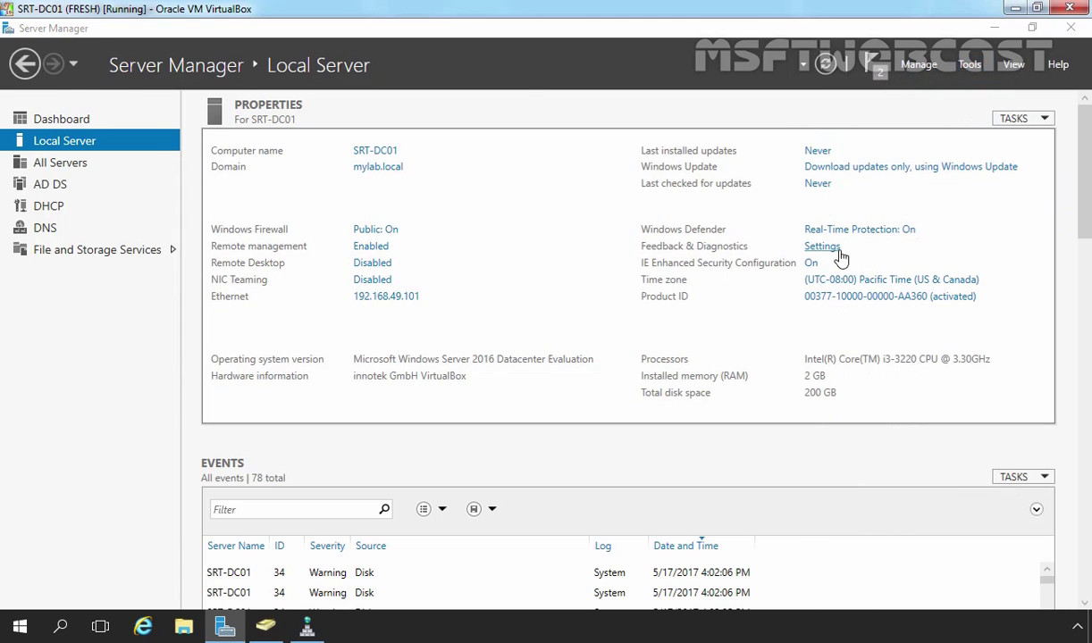
double_click(125, 168)
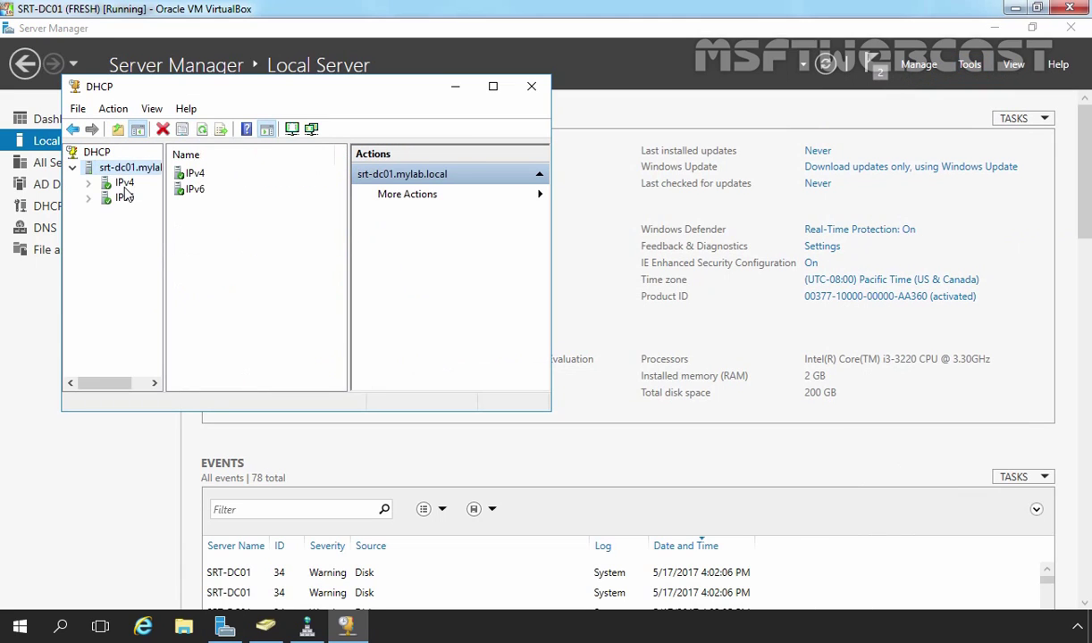
double_click(124, 182)
left_click(492, 86)
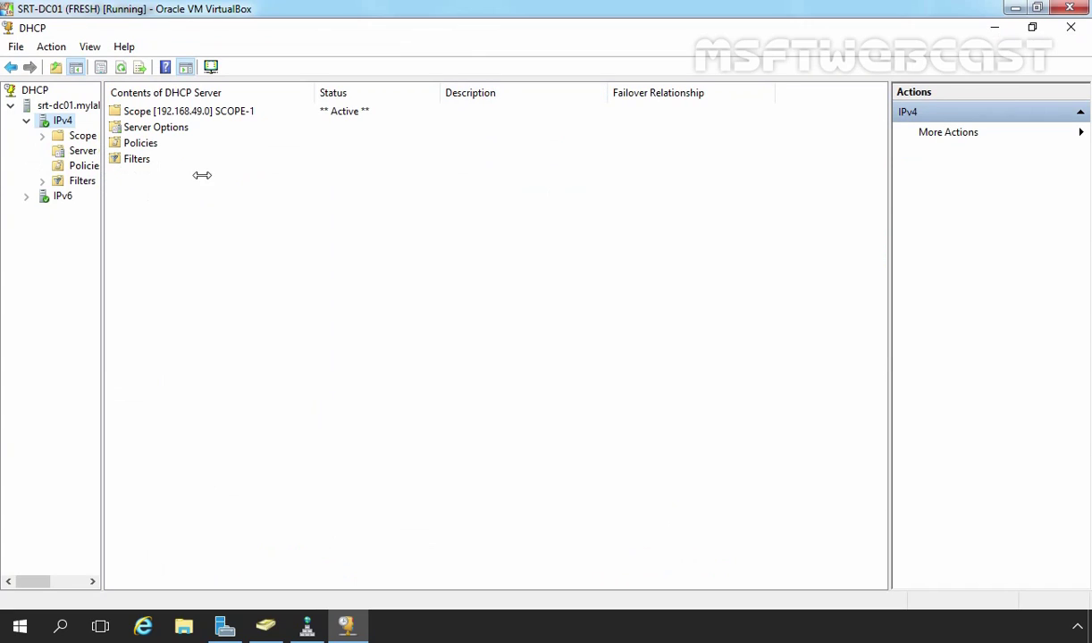
left_click_drag(202, 175, 201, 175)
double_click(107, 134)
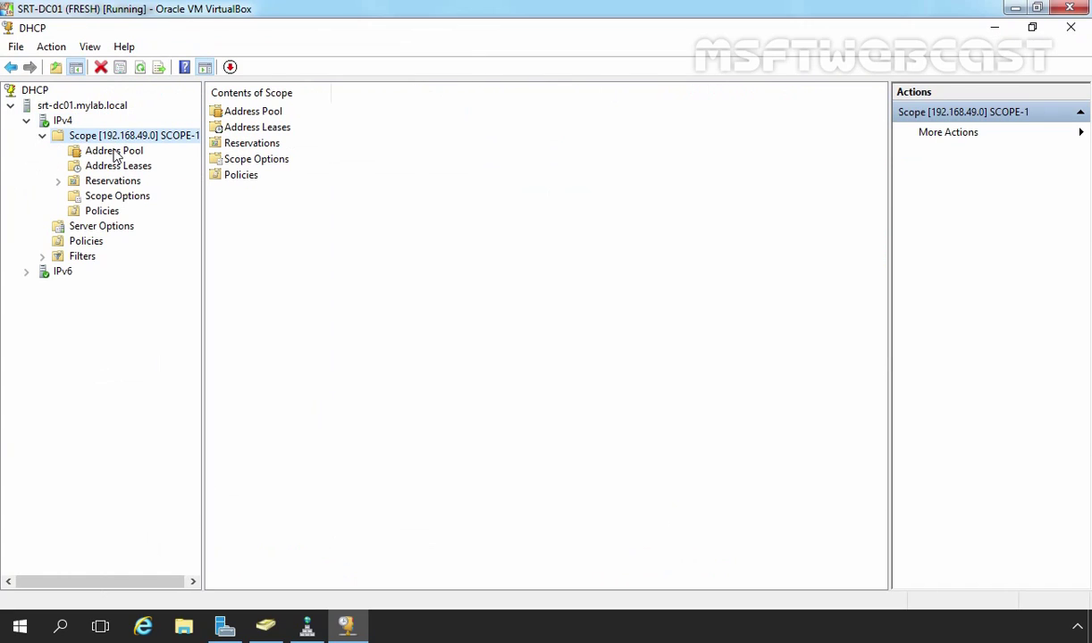
left_click(115, 150)
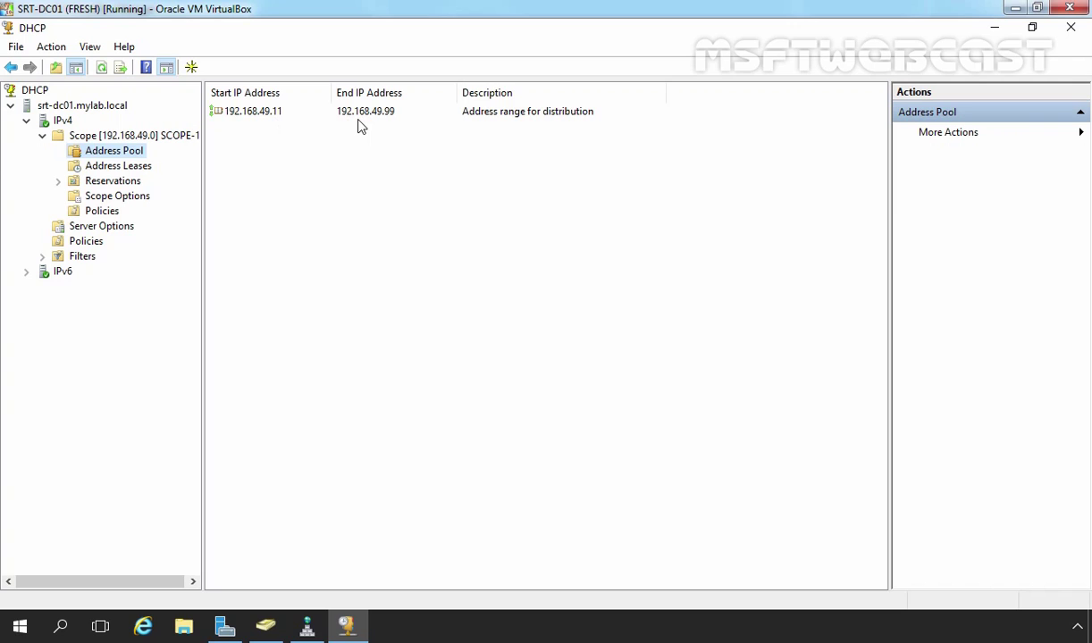
left_click(994, 28)
left_click(181, 628)
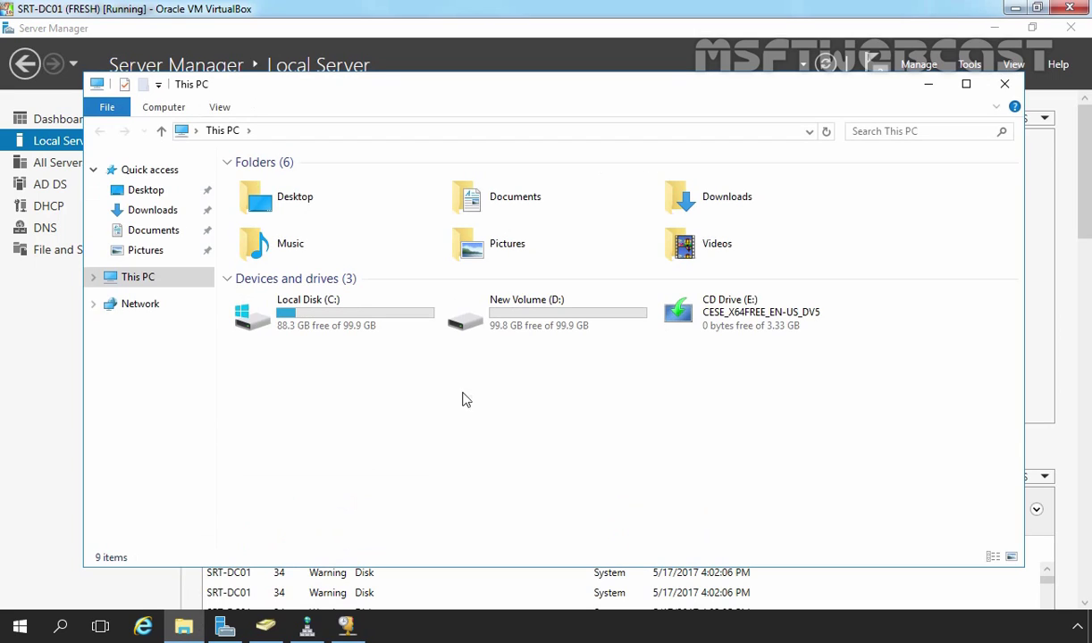
Check New Volume (D:) Properties: NTFS local disk with 99.8 GB free
left_click(535, 332)
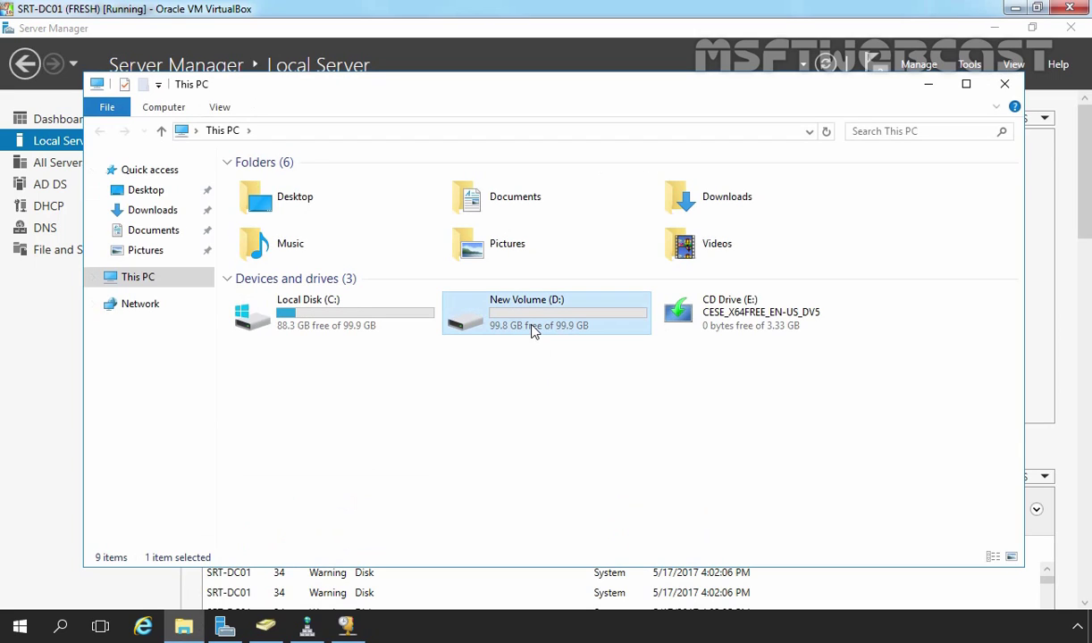
right_click(531, 327)
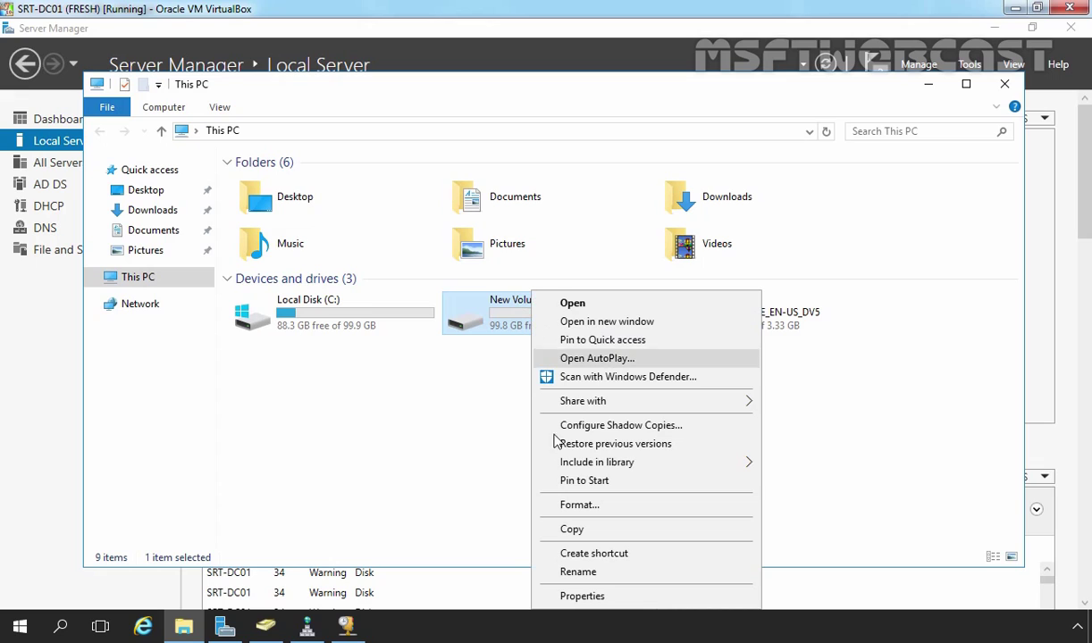
left_click(574, 599)
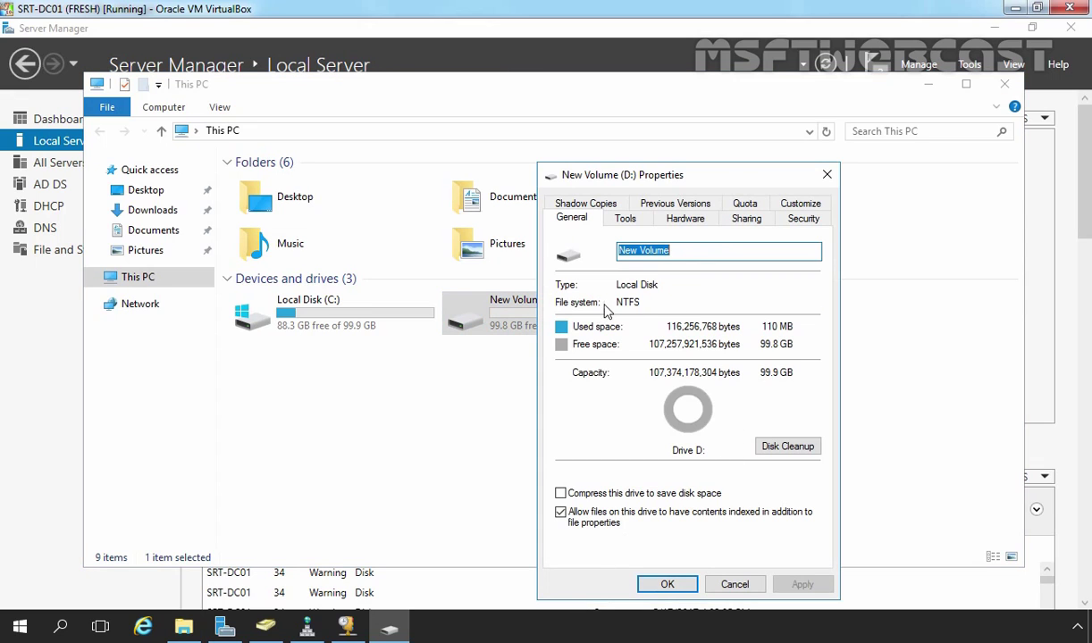
left_click(657, 590)
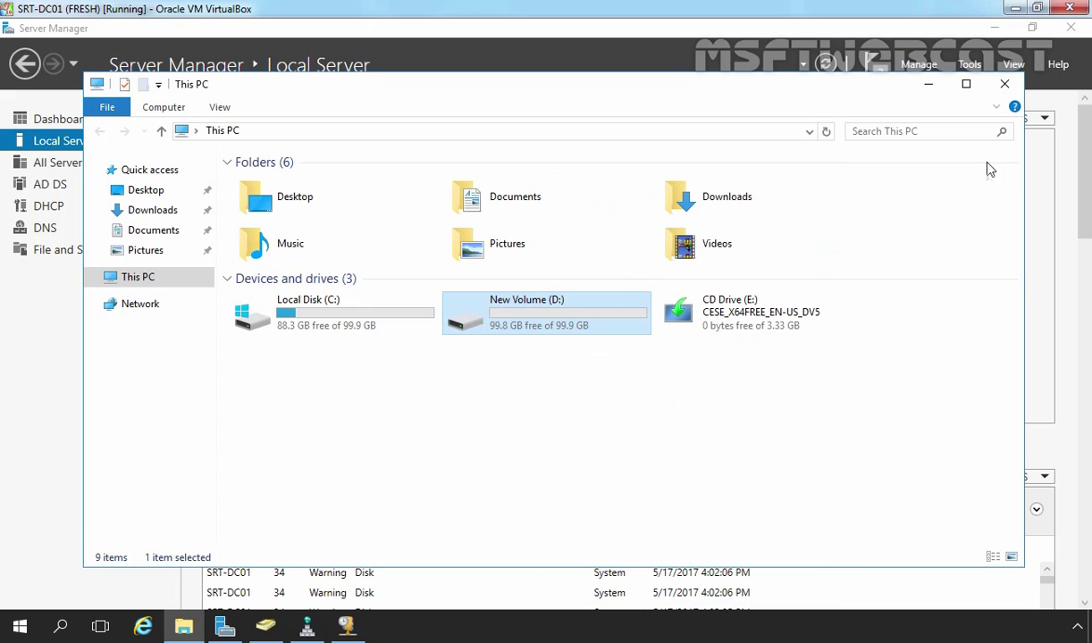
left_click(928, 84)
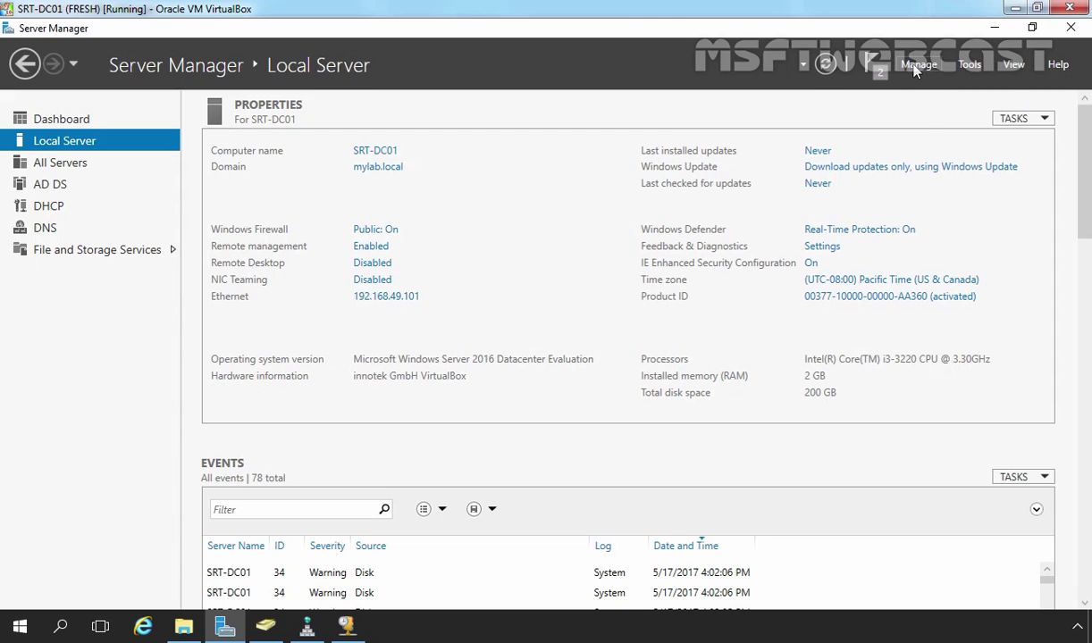
Start Add Roles and Features as a role-based installation targeting SRT-DC01
left_click(918, 68)
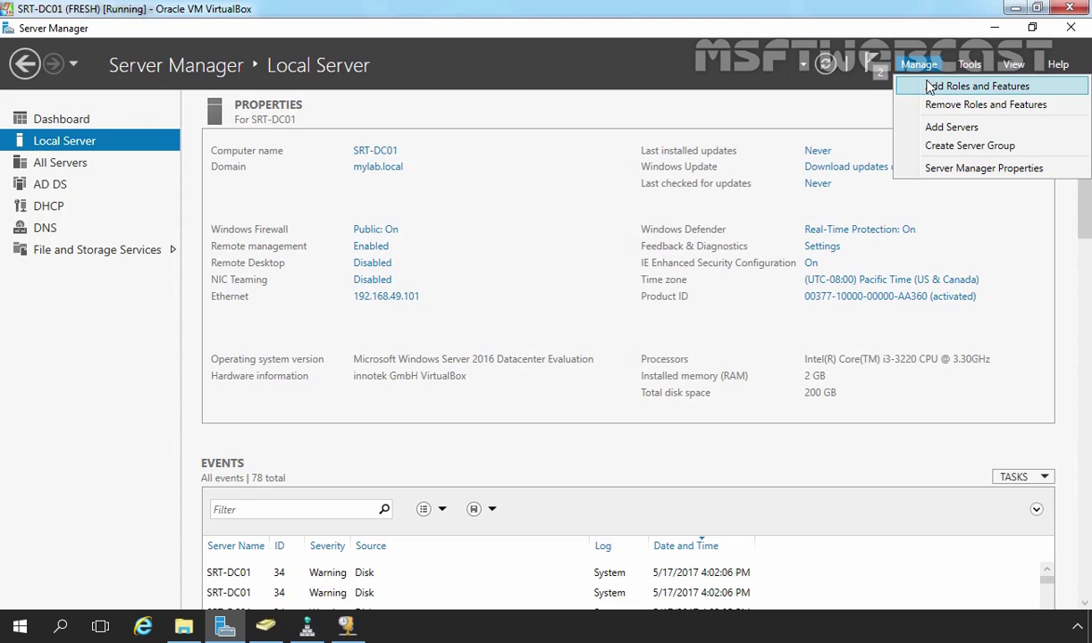
left_click(929, 87)
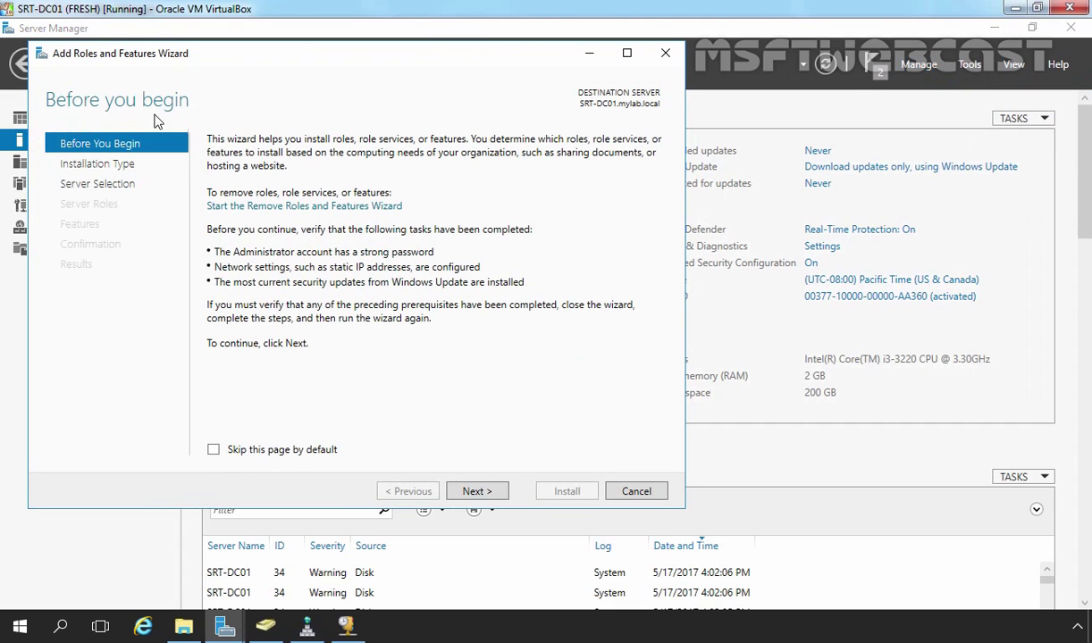
left_click(476, 493)
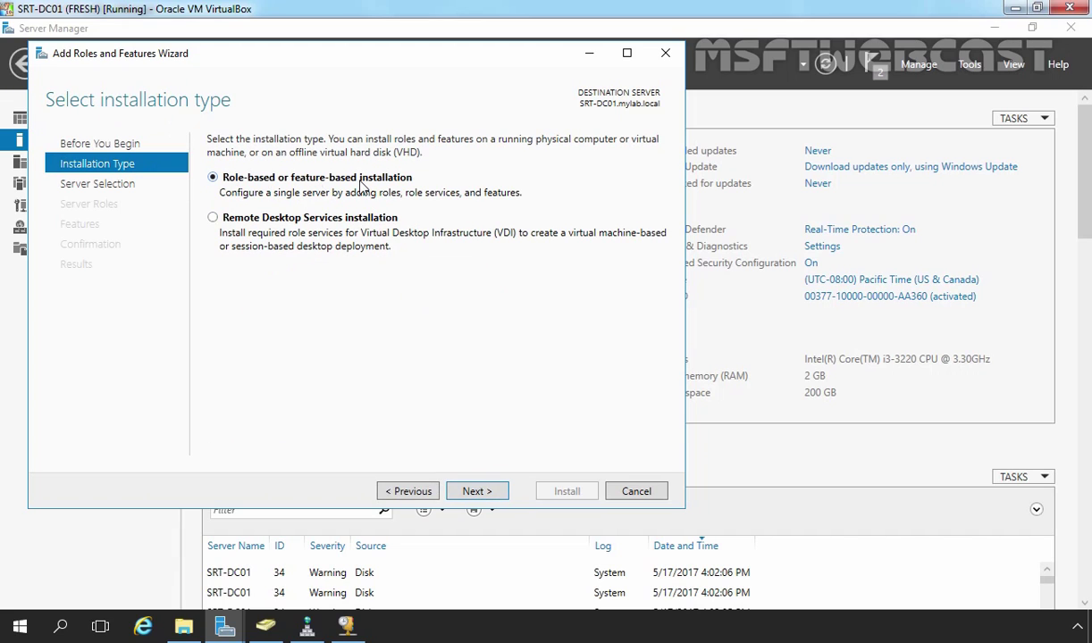
left_click(476, 494)
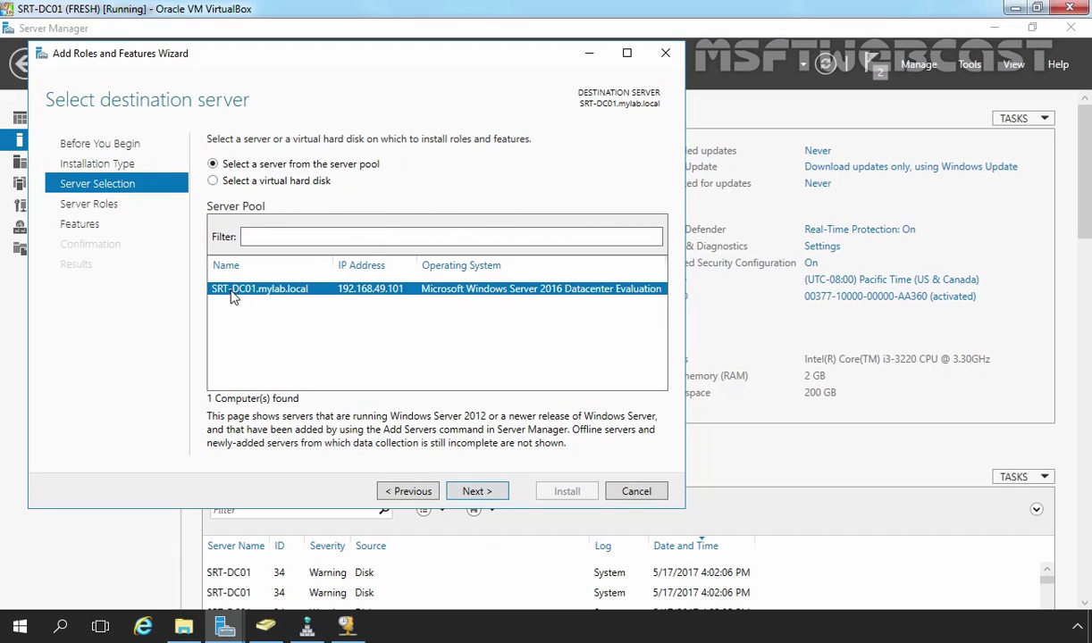
left_click(476, 493)
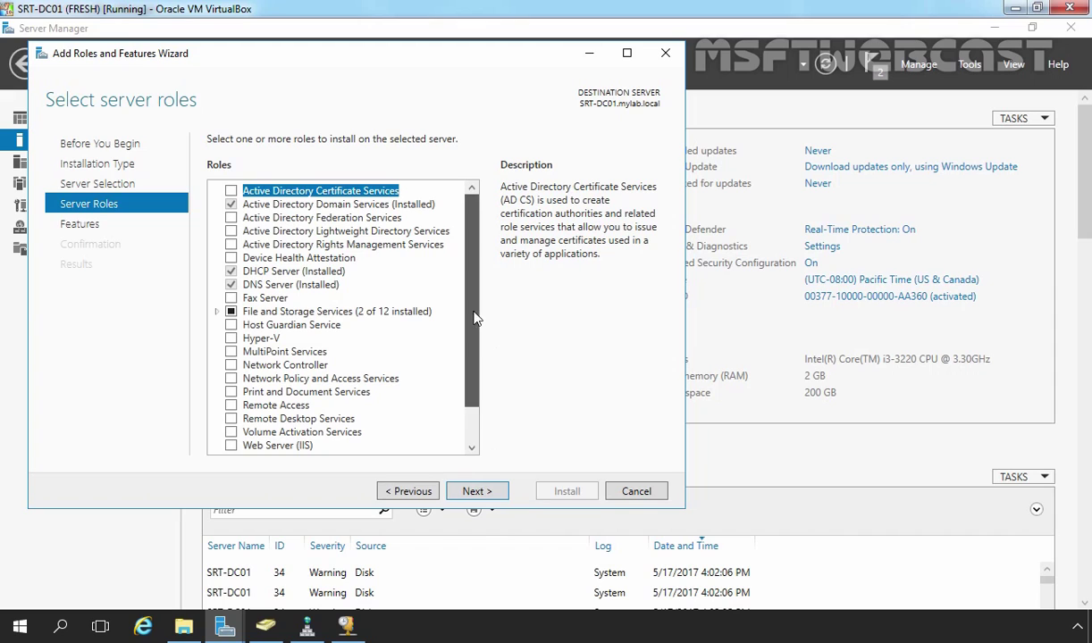
Select the Windows Deployment Services role, including its required management tools
scroll(473, 358, "down", 1)
left_click(336, 417)
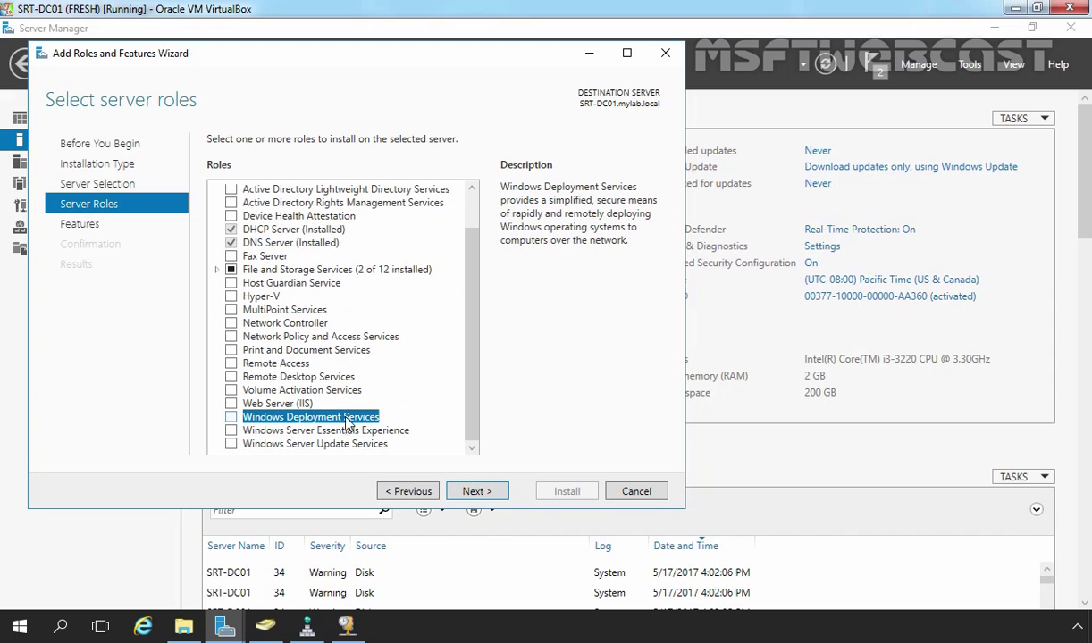
left_click(231, 417)
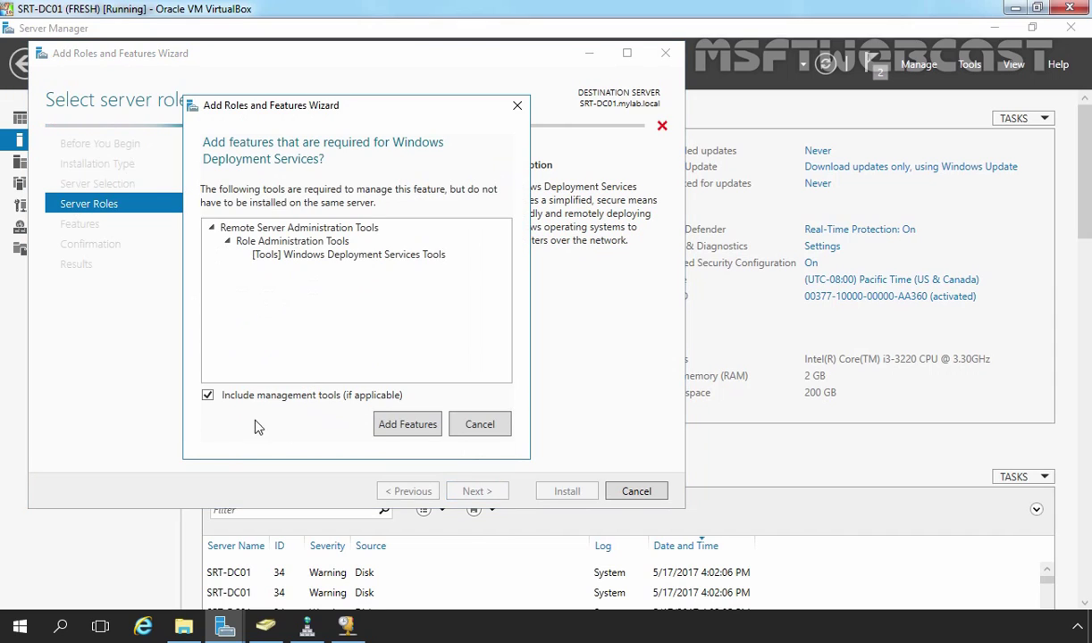
left_click(404, 427)
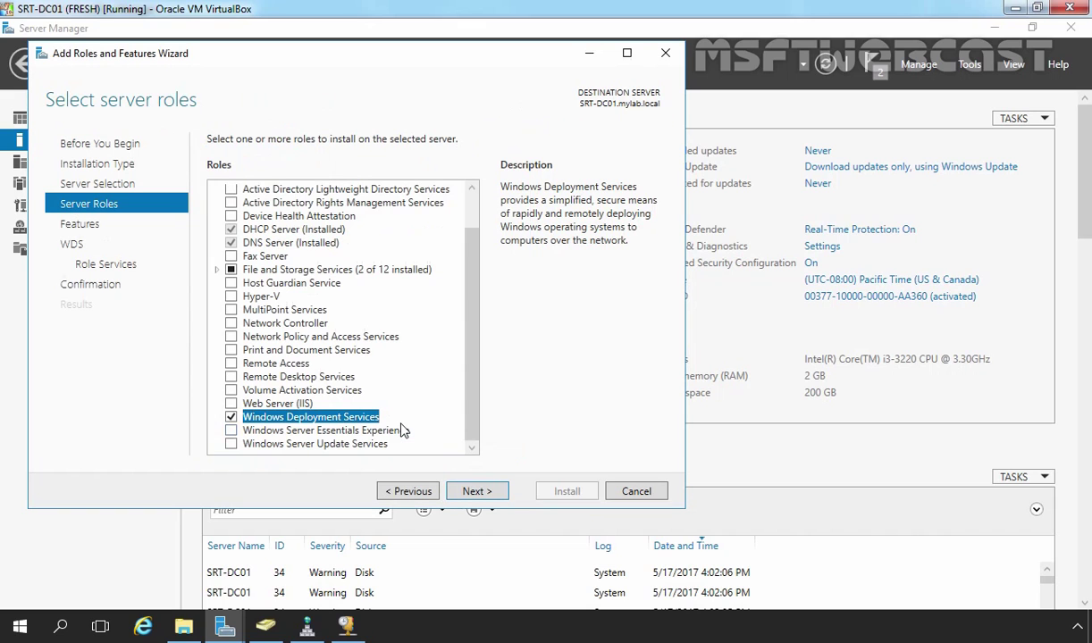
left_click(476, 492)
Accept default features and role services, install Windows Deployment Services, and close the wizard
left_click(476, 492)
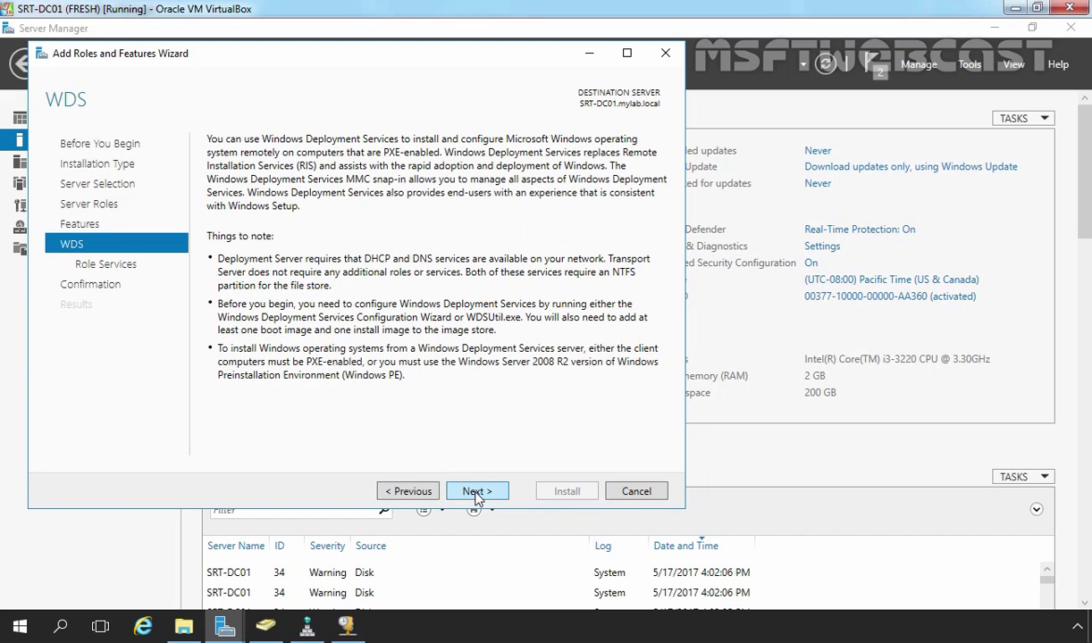
left_click(476, 493)
left_click(476, 493)
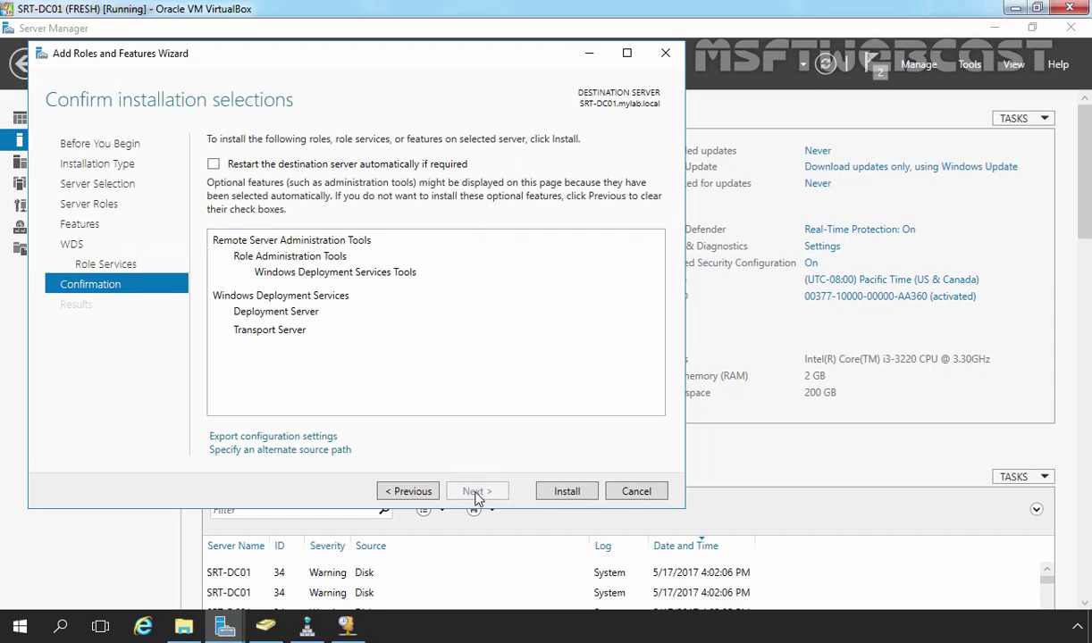
left_click(562, 494)
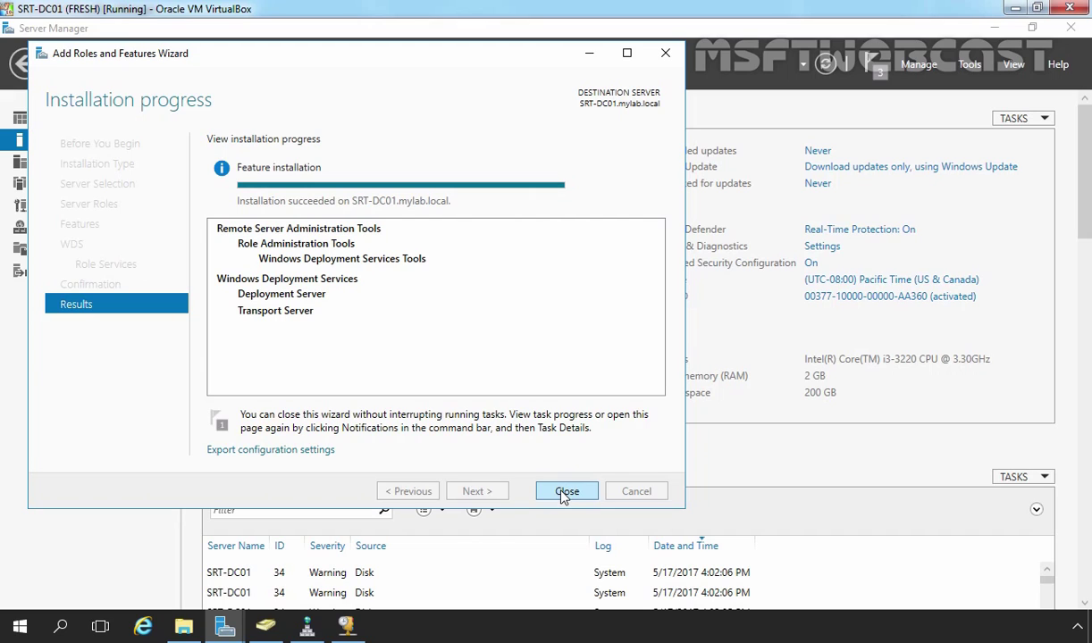
left_click(566, 491)
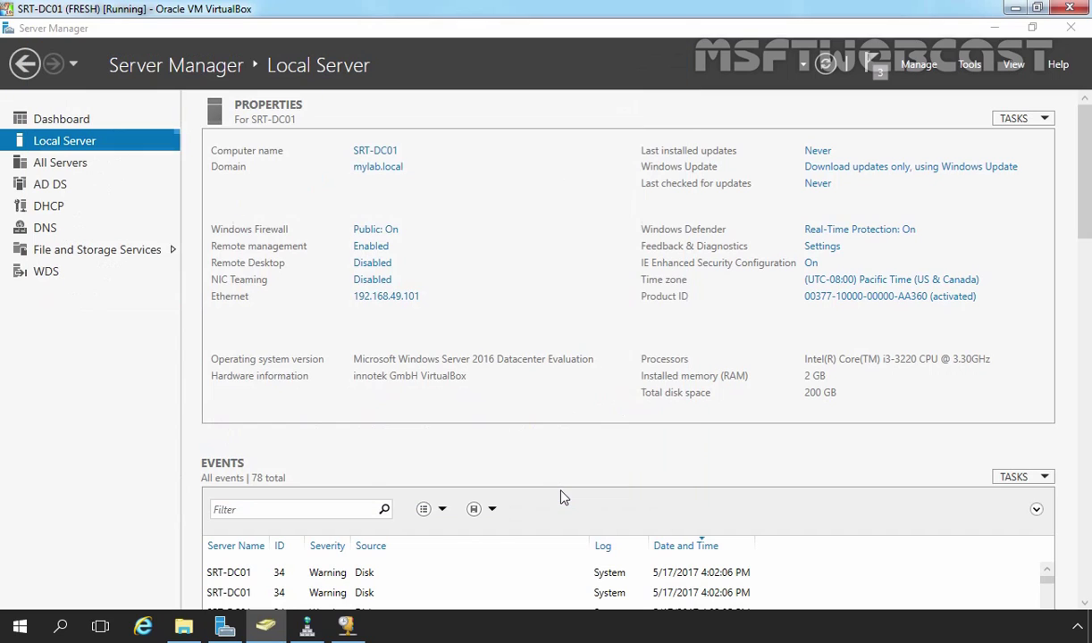
Launch the Windows Deployment Services console maximized and select SRT-DC01.mylab.local under Servers
left_click(968, 68)
scroll(893, 500, "down", 3)
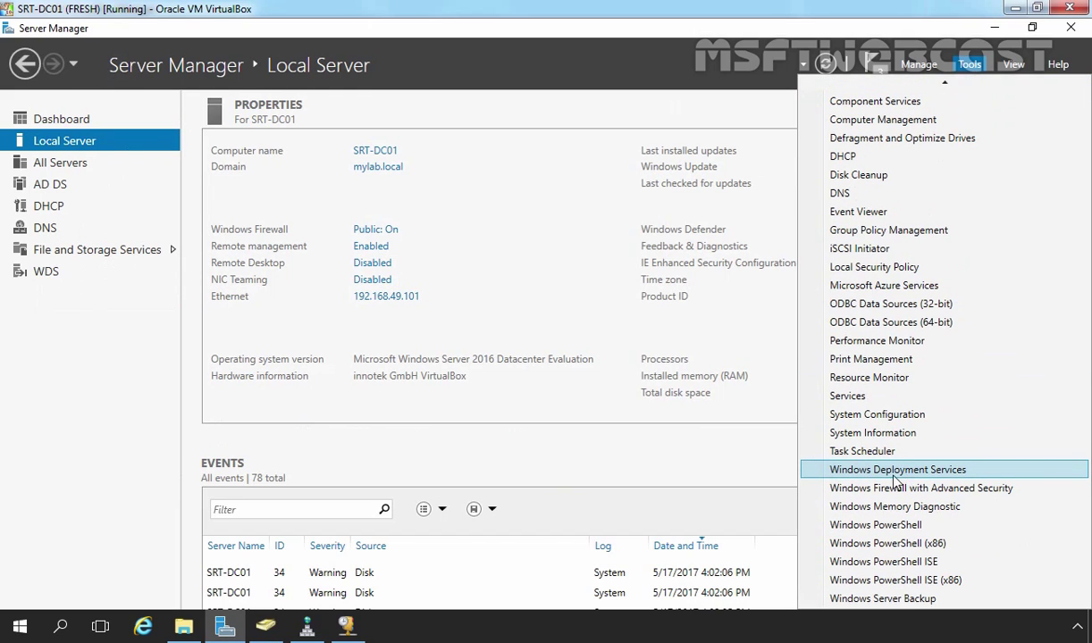
left_click(916, 478)
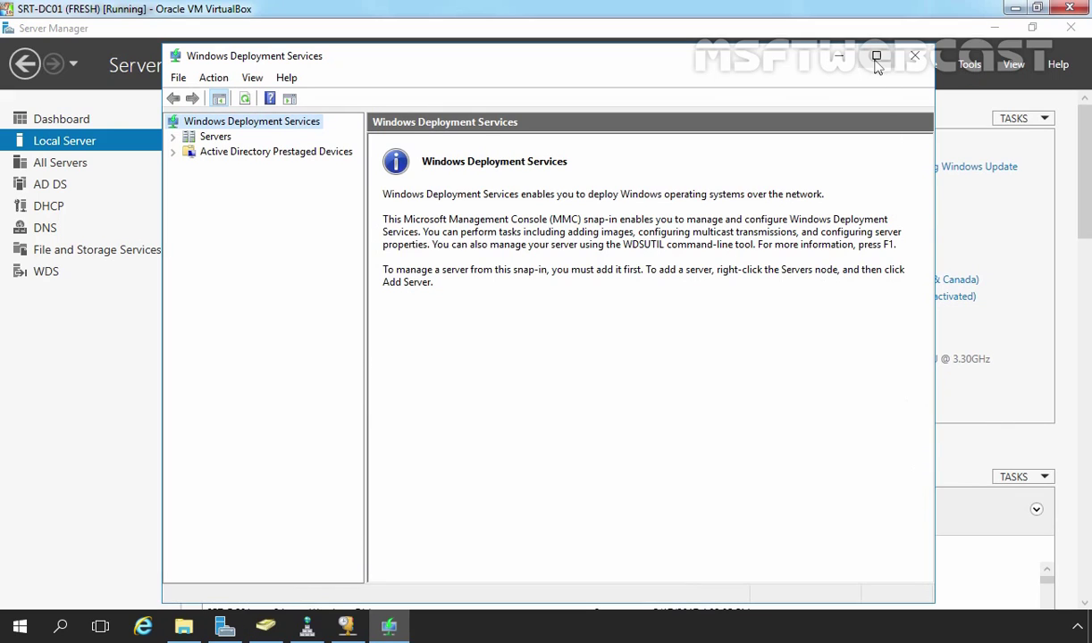
left_click(875, 55)
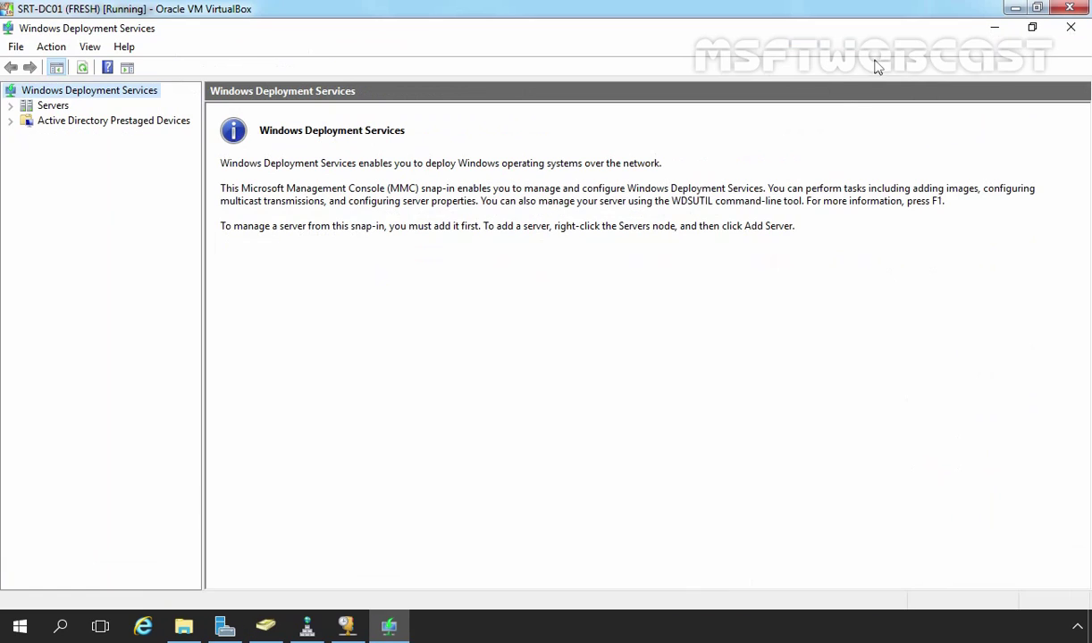
double_click(52, 106)
left_click(74, 122)
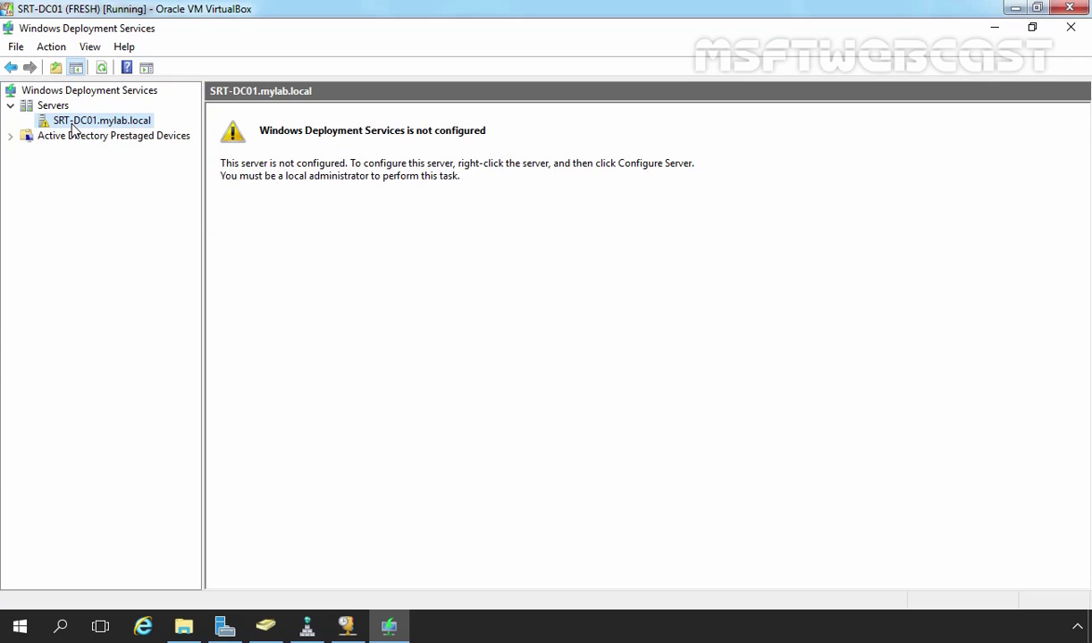
Run Configure Server on SRT-DC01.mylab.local
right_click(71, 127)
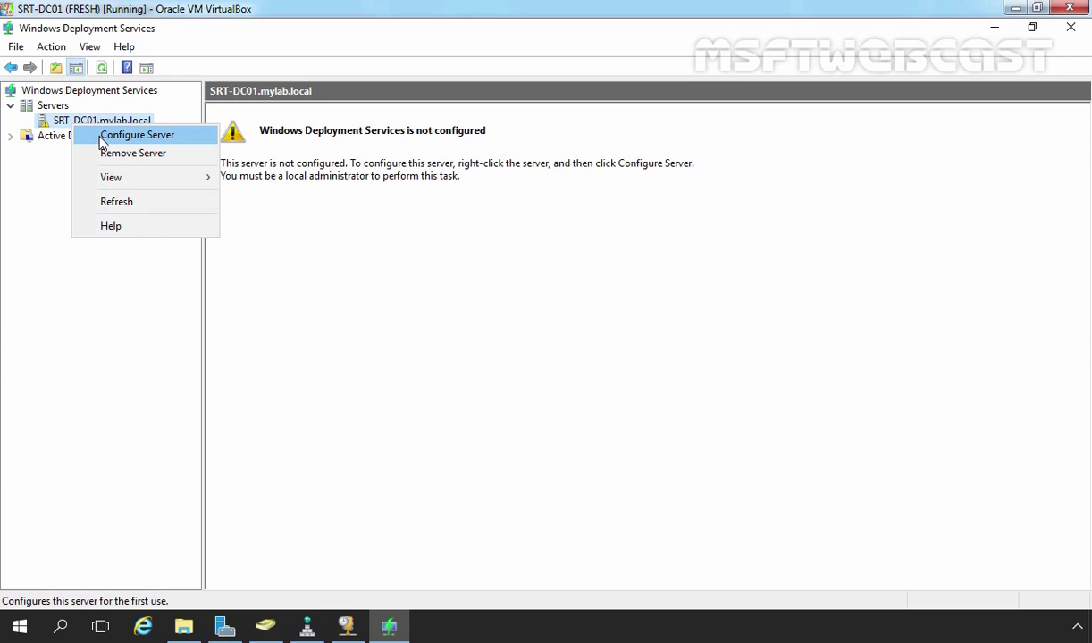
left_click(134, 135)
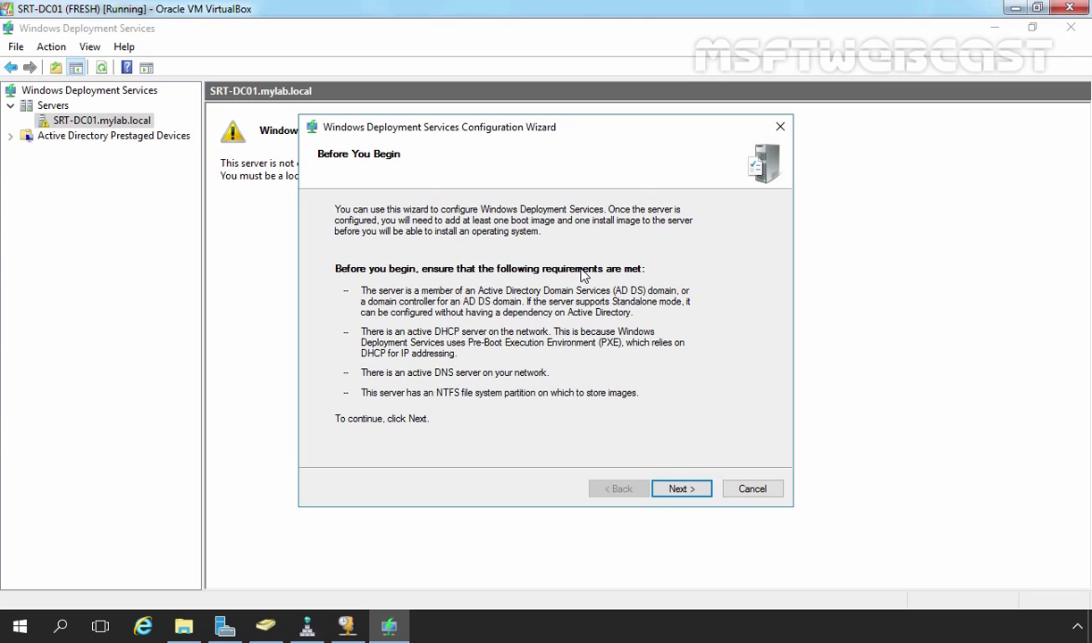
Keep Active Directory integration and set the remote installation folder to D:\RemoteInstall
left_click(683, 493)
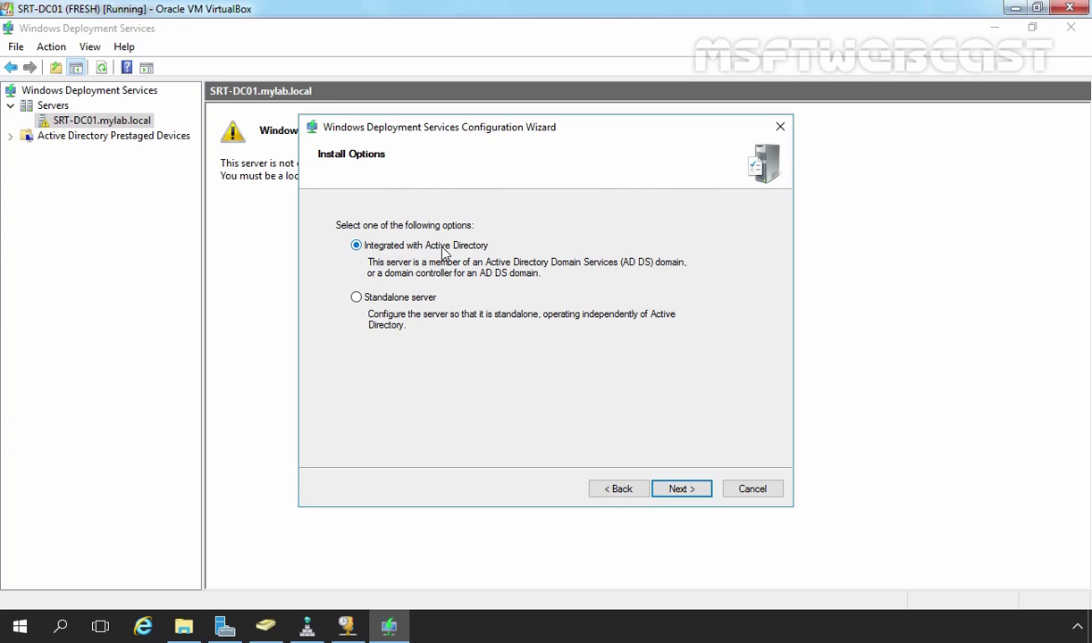
left_click(678, 491)
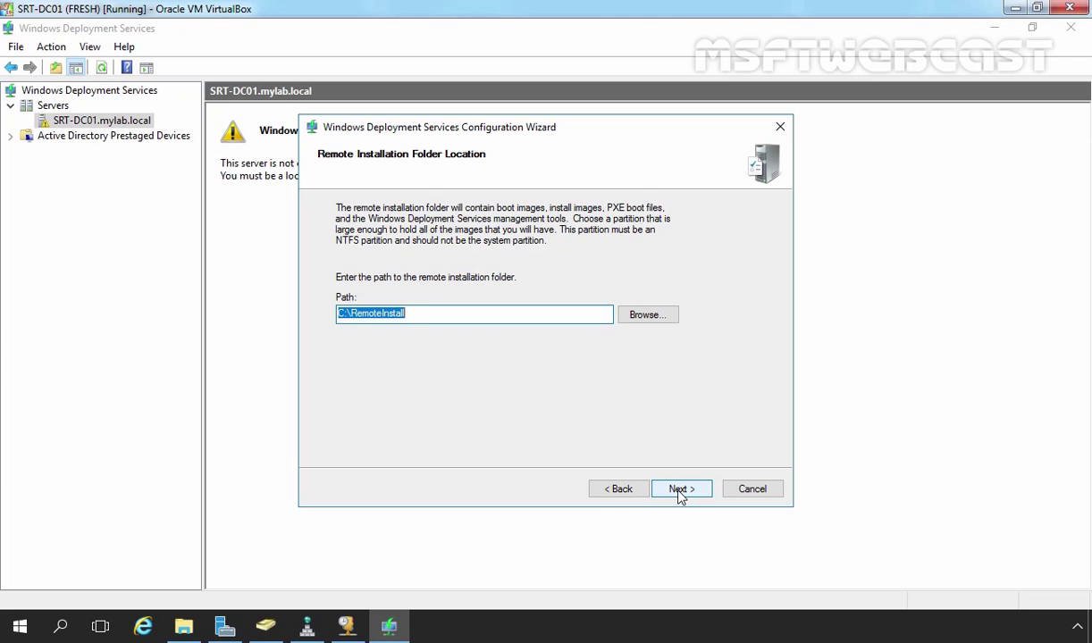
key("Home")
key("Delete")
type("D")
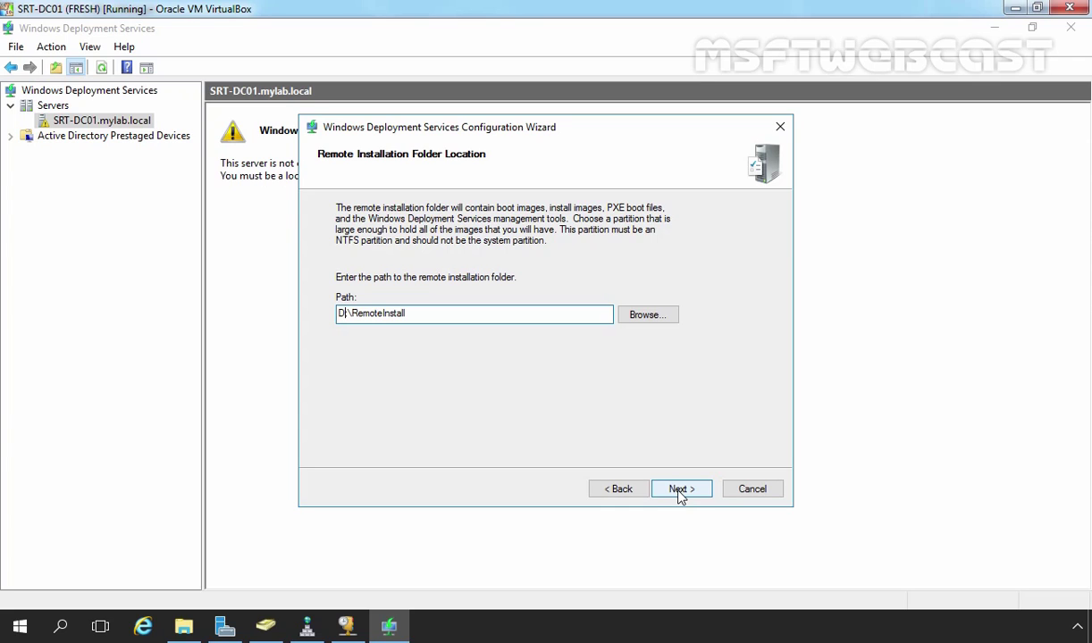
left_click(680, 494)
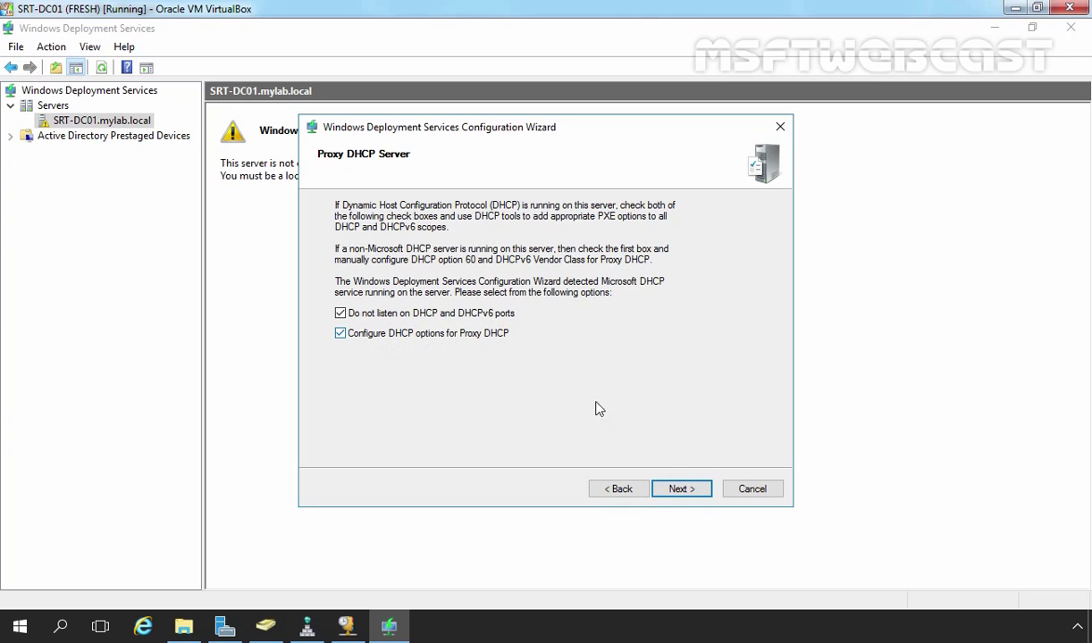
Keep both Proxy DHCP options, respond to all known and unknown clients, and finish
left_click(681, 491)
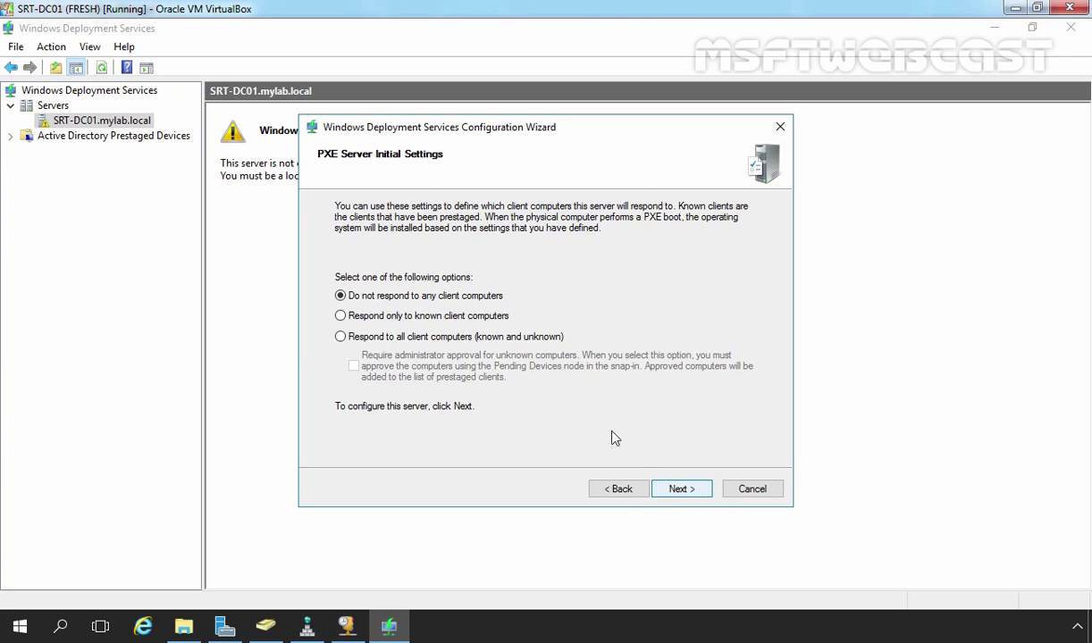
left_click(443, 339)
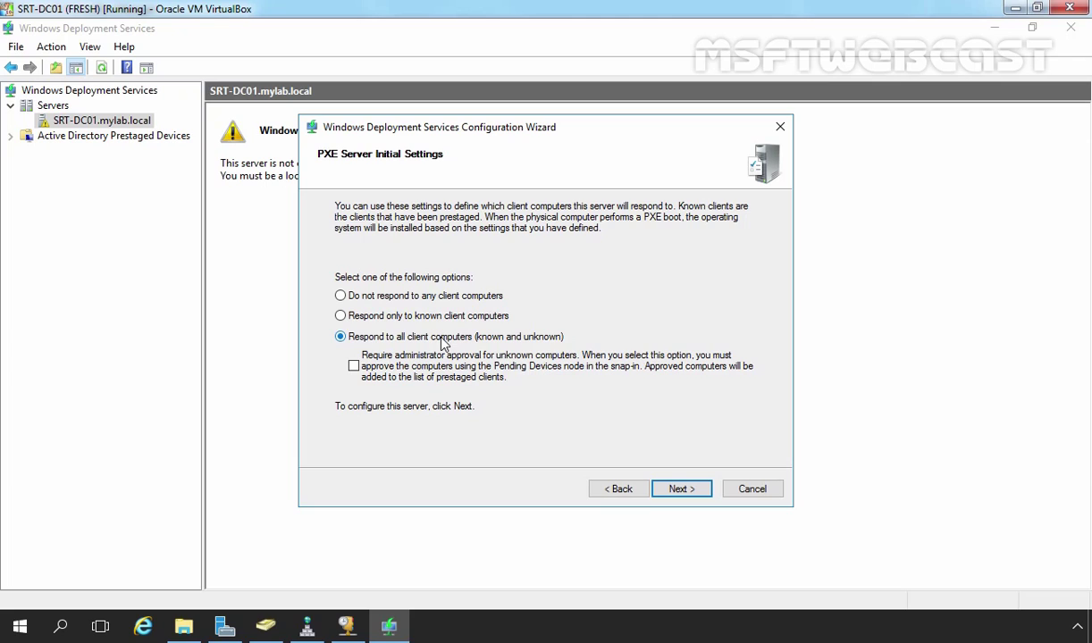
left_click(679, 490)
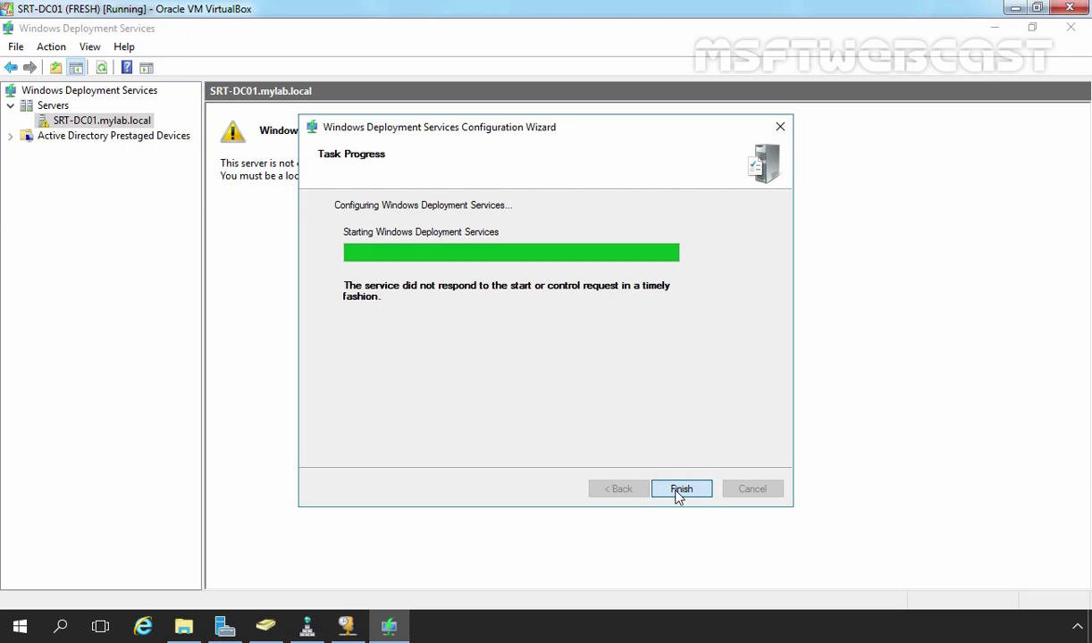
left_click(679, 491)
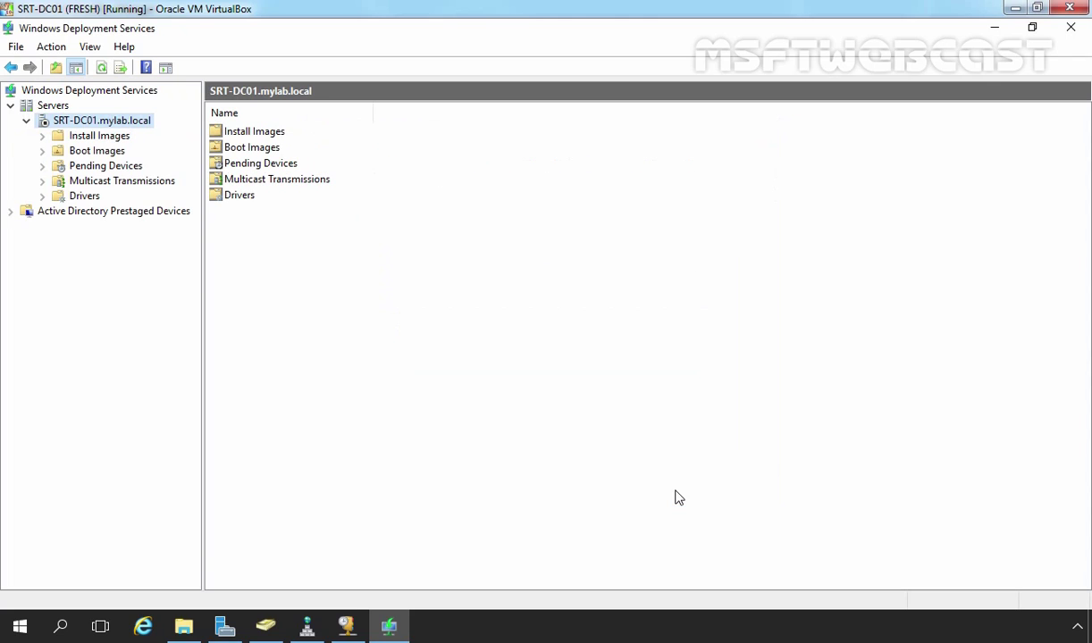
Start the WDS service on SRT-DC01.mylab.local and view its empty Boot Images node
right_click(113, 128)
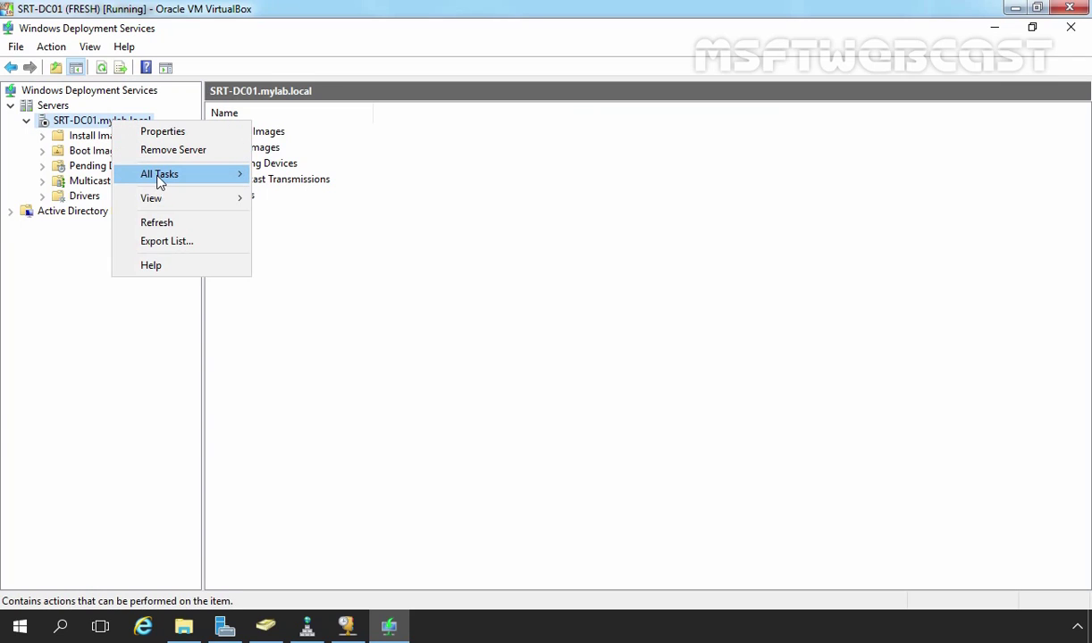
mouse_move(225, 177)
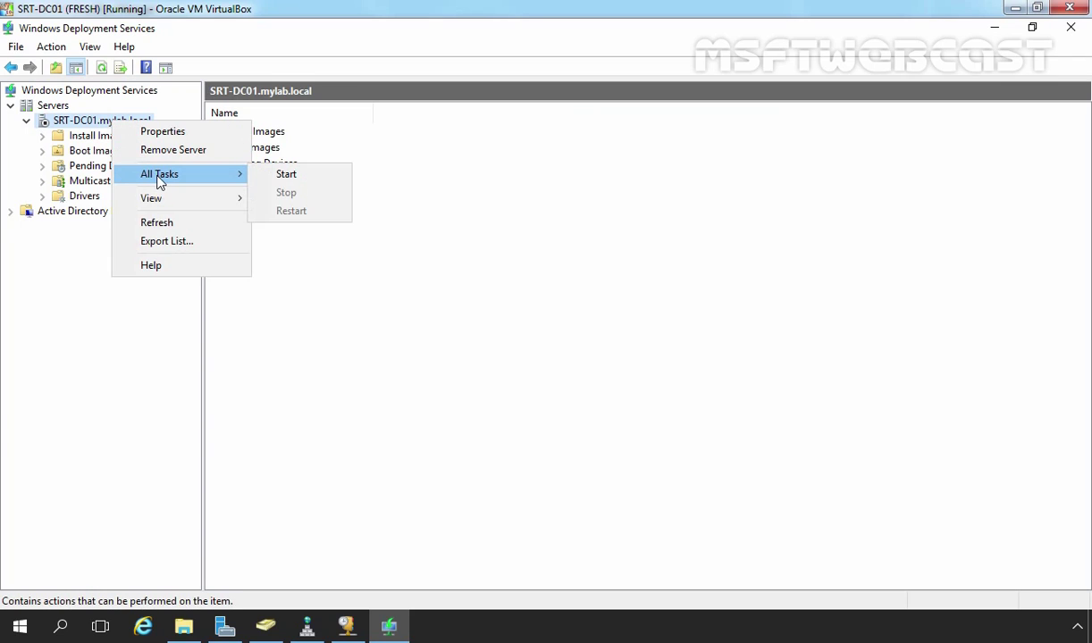
left_click(298, 185)
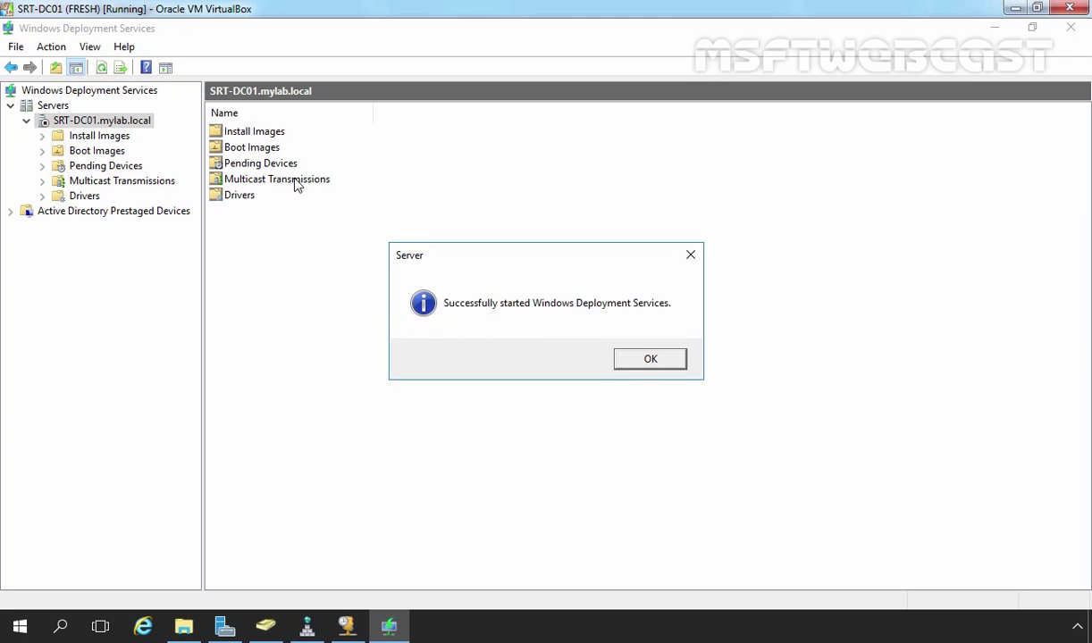
left_click(642, 366)
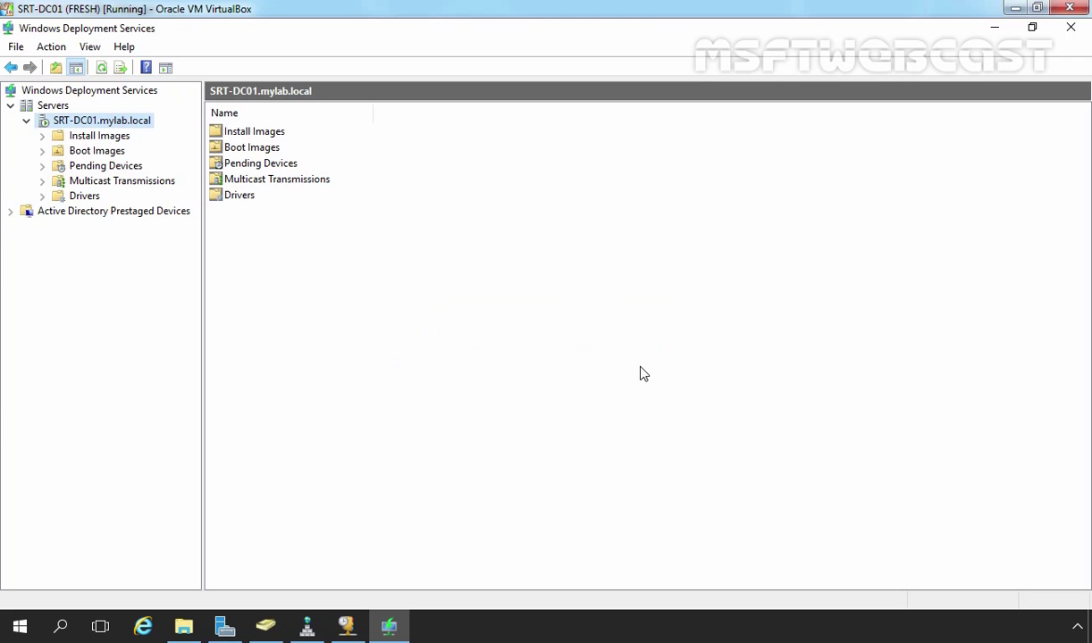
left_click(98, 154)
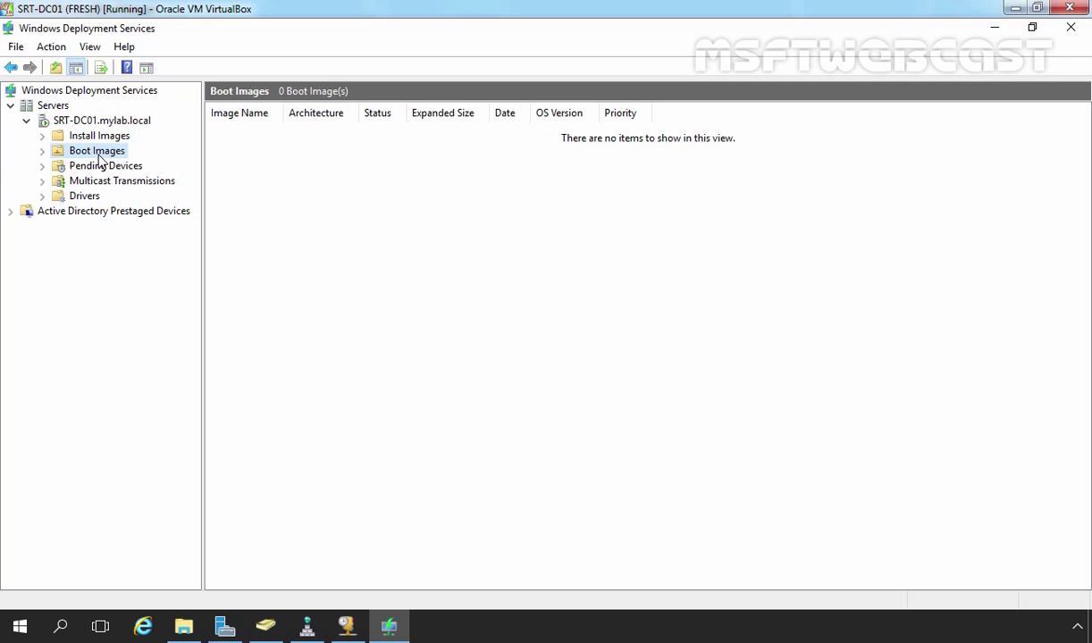
Open CD Drive (E:) in File Explorer to check the Windows install media, then minimize Explorer
left_click(184, 625)
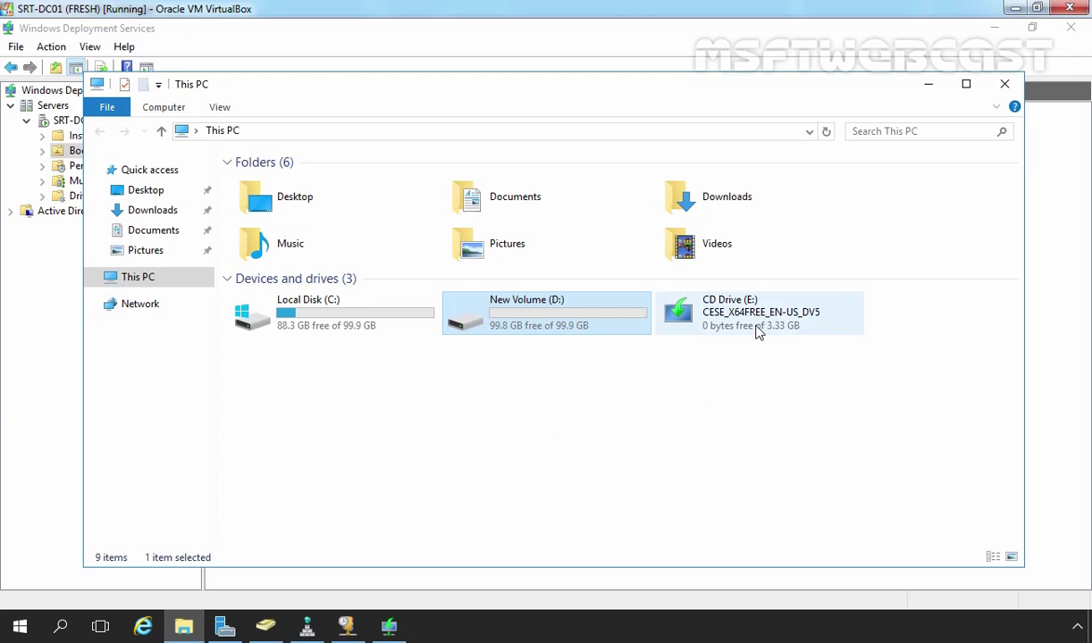
left_click(755, 330)
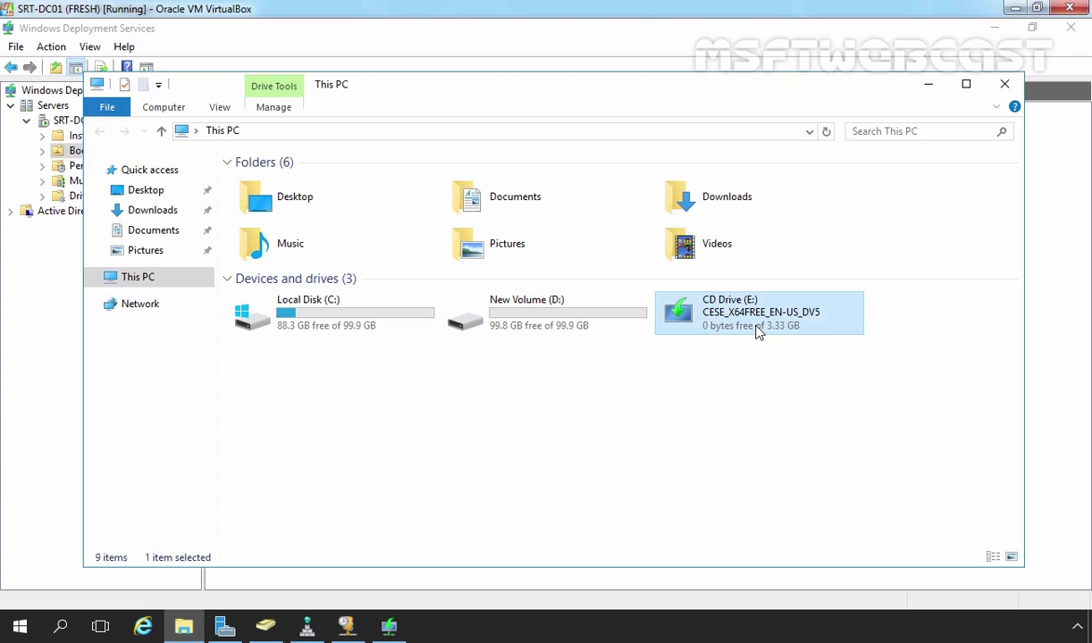
right_click(755, 330)
left_click(775, 375)
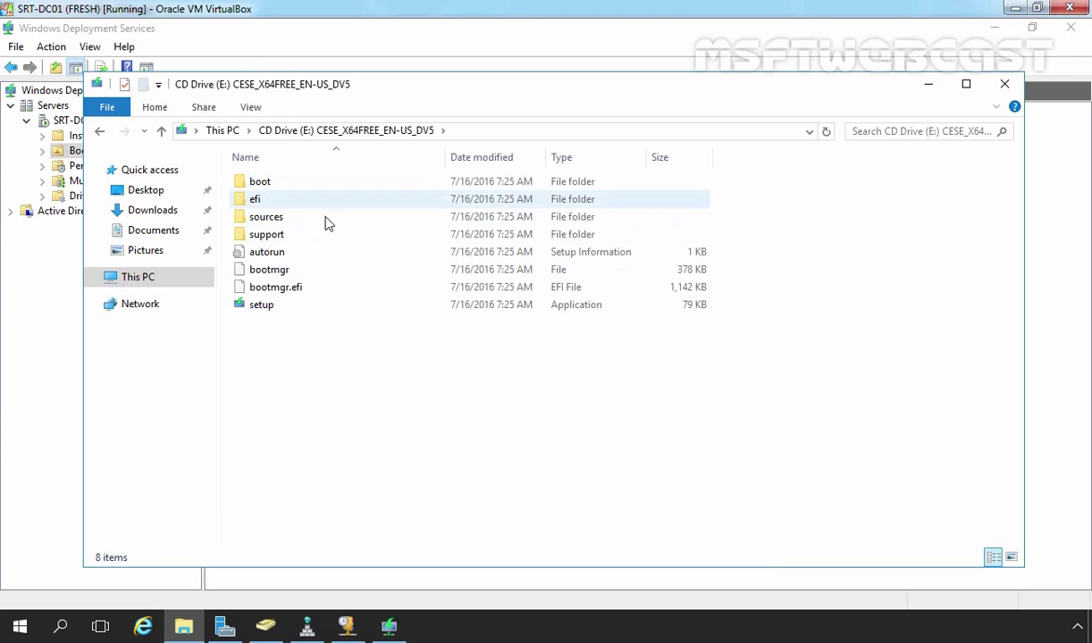
left_click(928, 84)
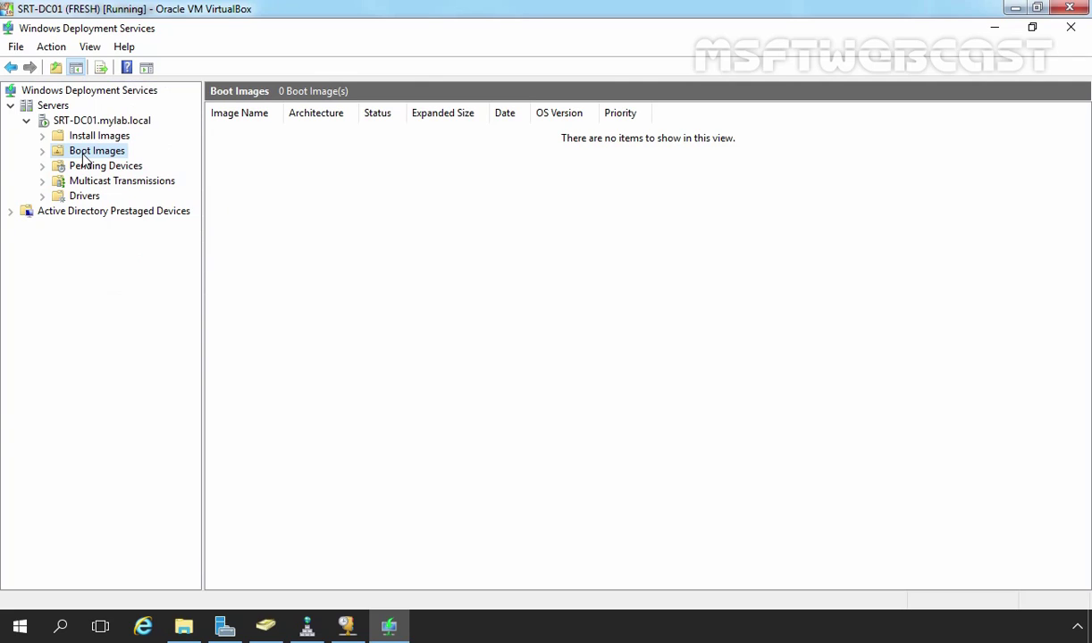
Launch the Add Boot Image wizard and locate boot.wim in the DVD's sources folder
right_click(84, 157)
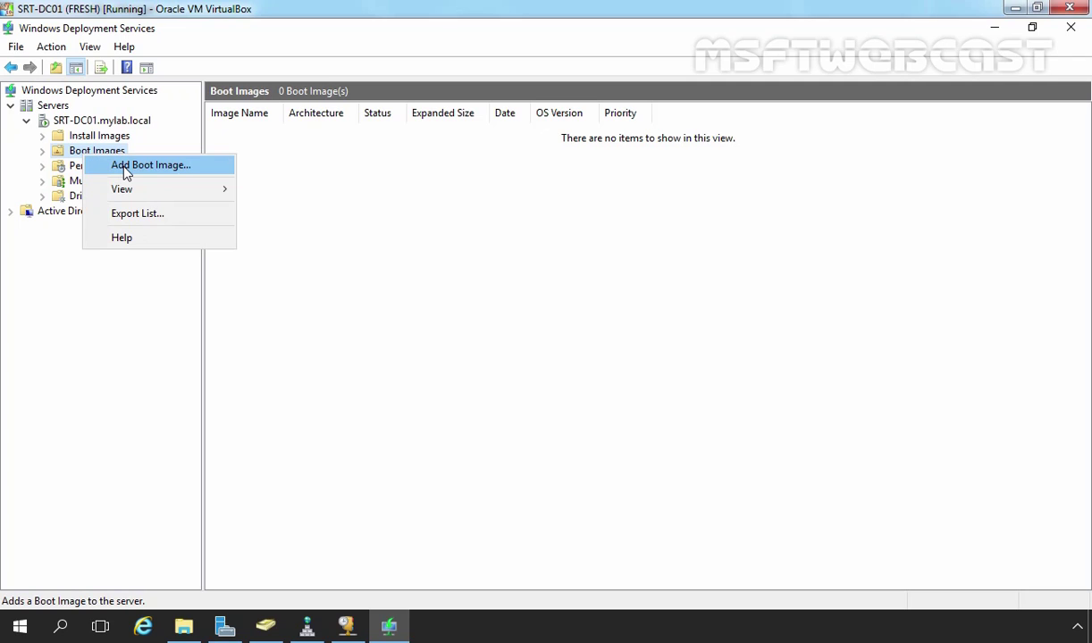
left_click(126, 172)
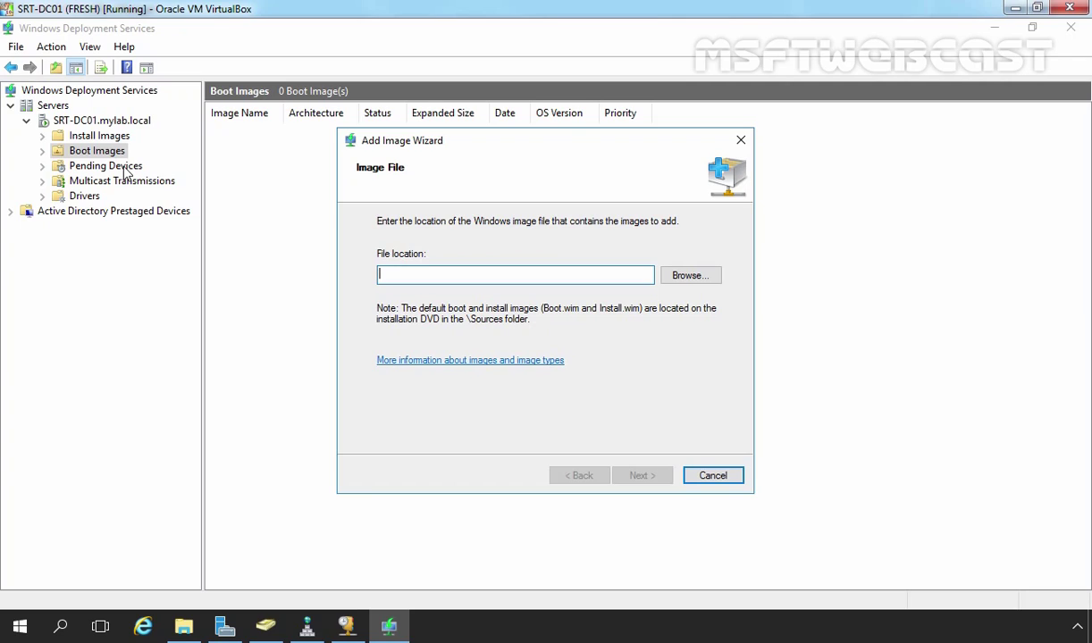
left_click(183, 625)
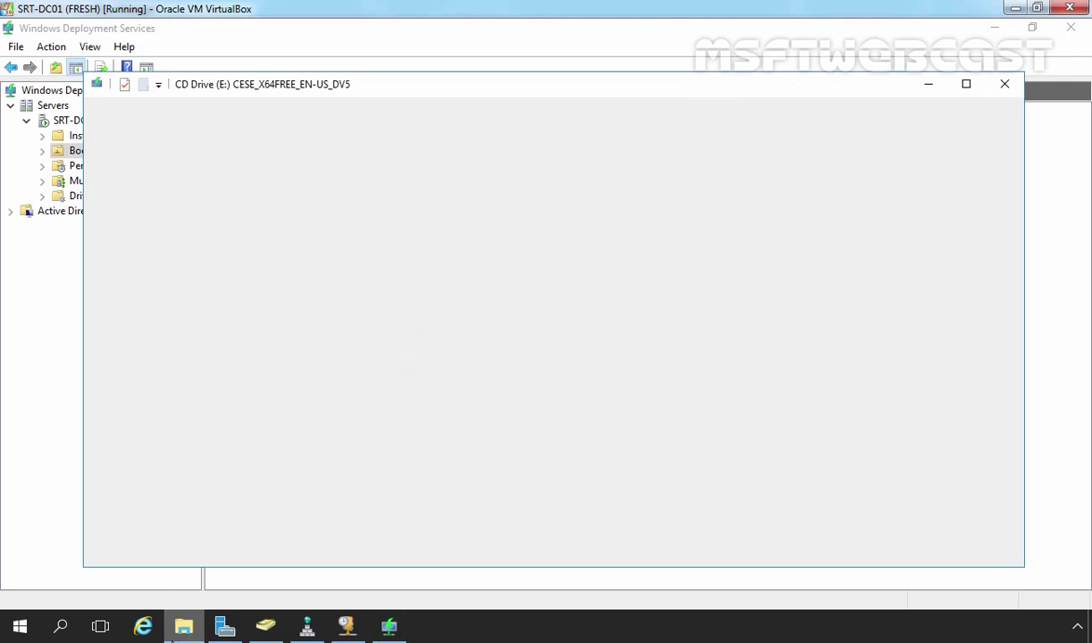
double_click(256, 218)
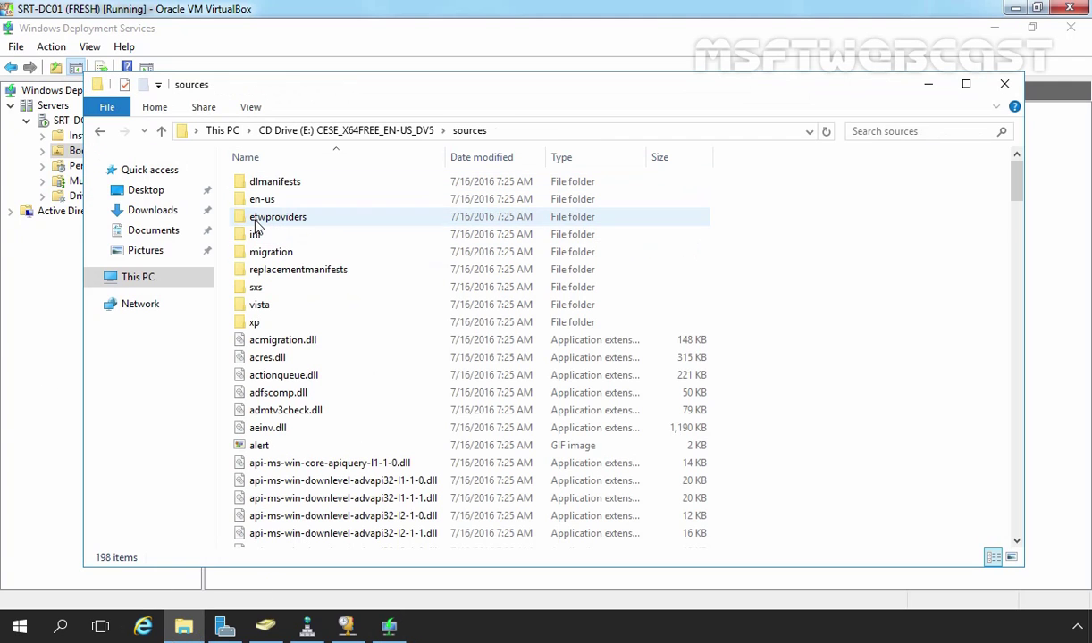
left_click(256, 236)
type("boot")
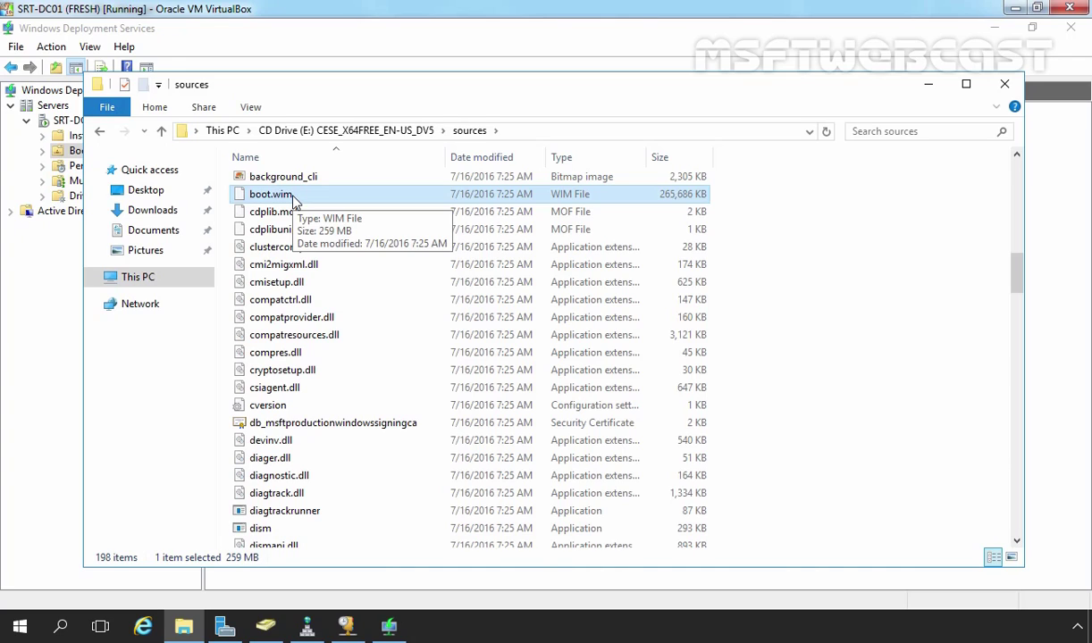
Browse to E:\sources\boot.wim and choose it as the wizard's image file
left_click(928, 84)
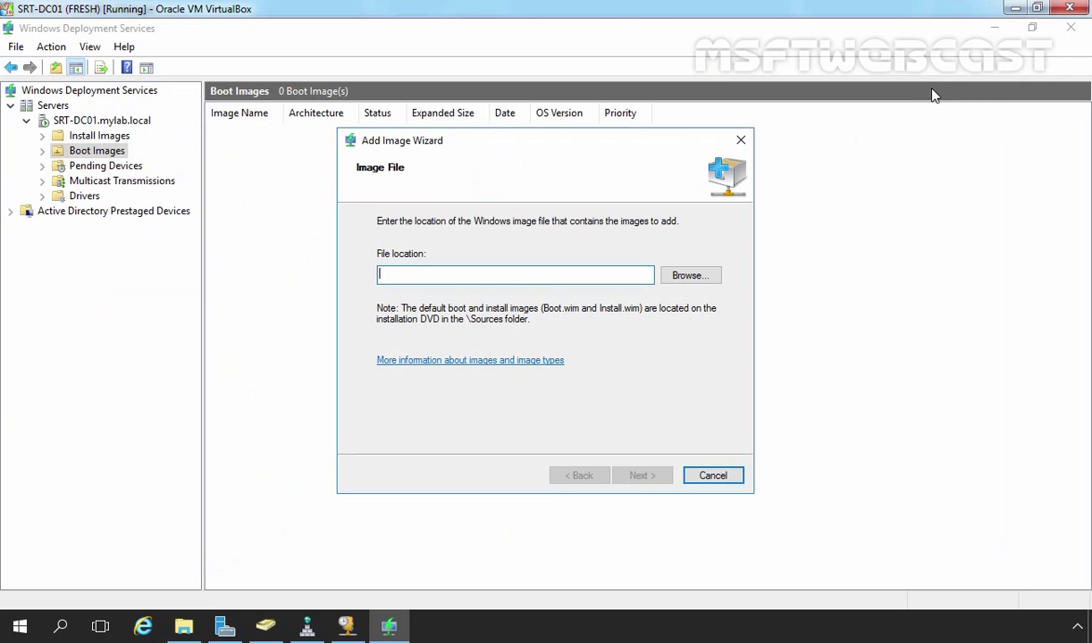
left_click(695, 278)
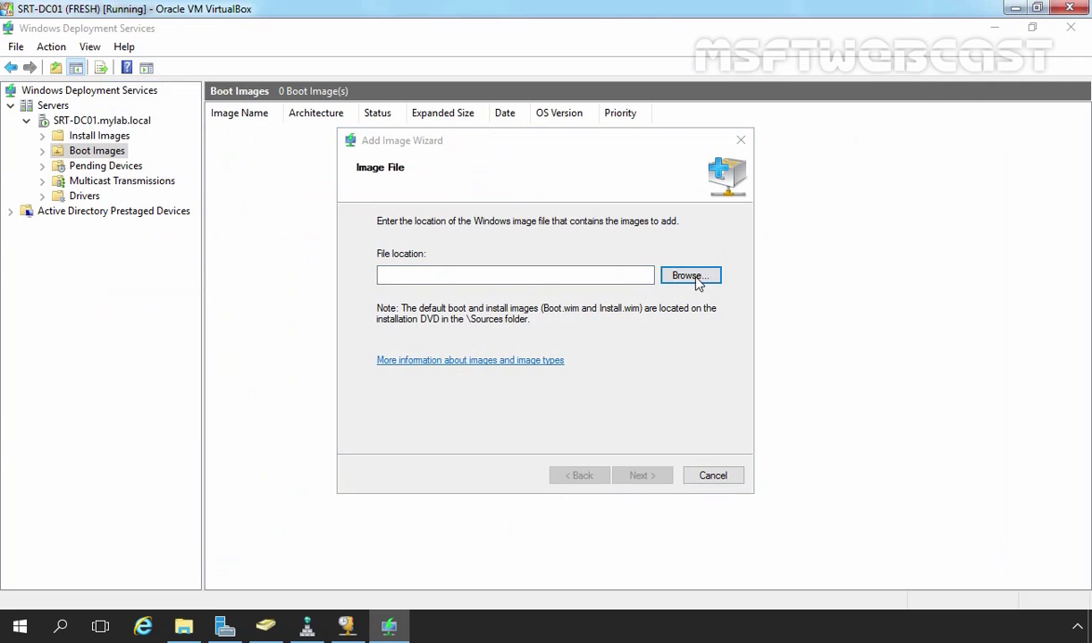
left_click(394, 369)
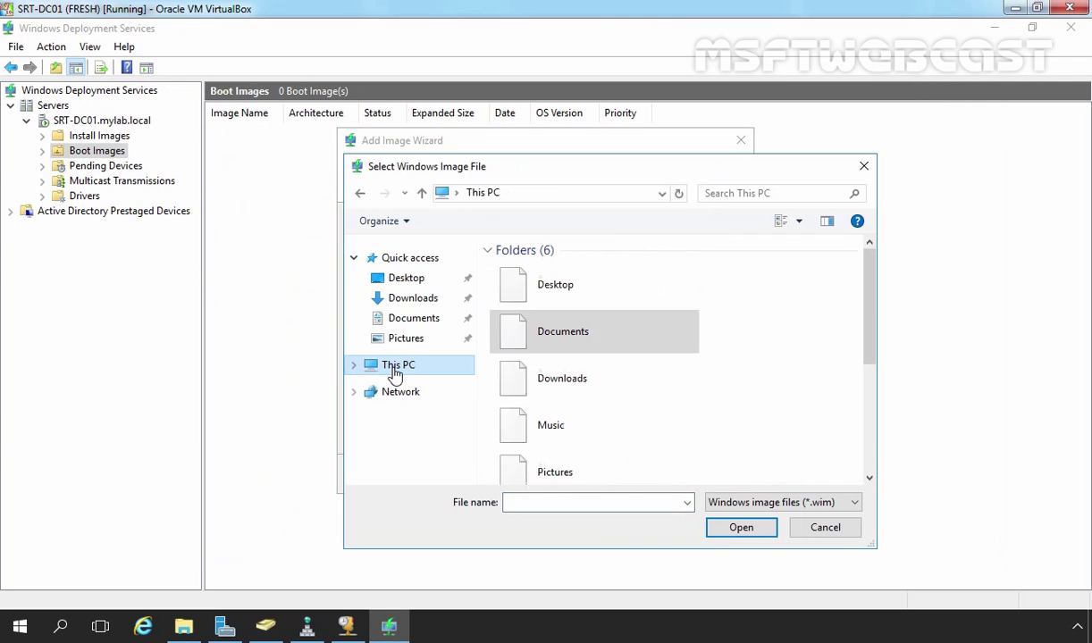
left_click_drag(868, 282, 869, 424)
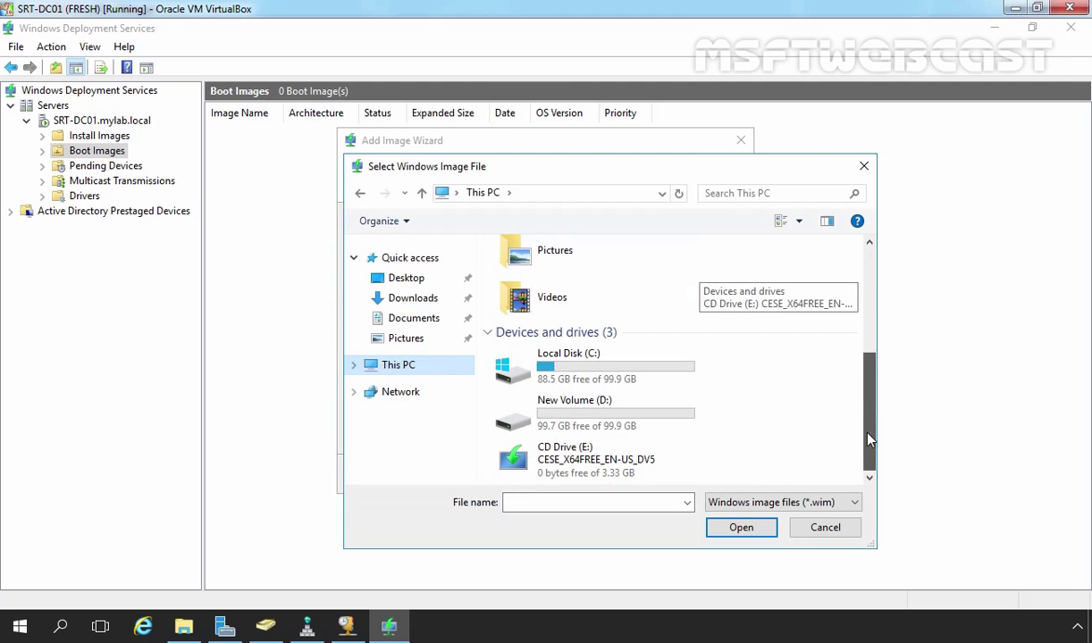
double_click(597, 468)
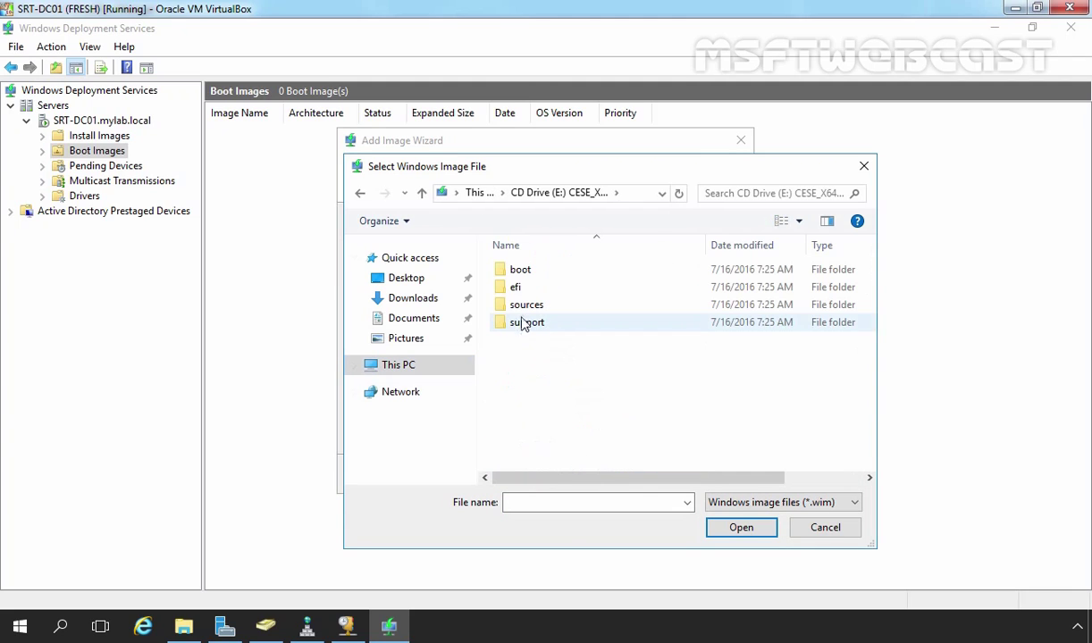
double_click(521, 307)
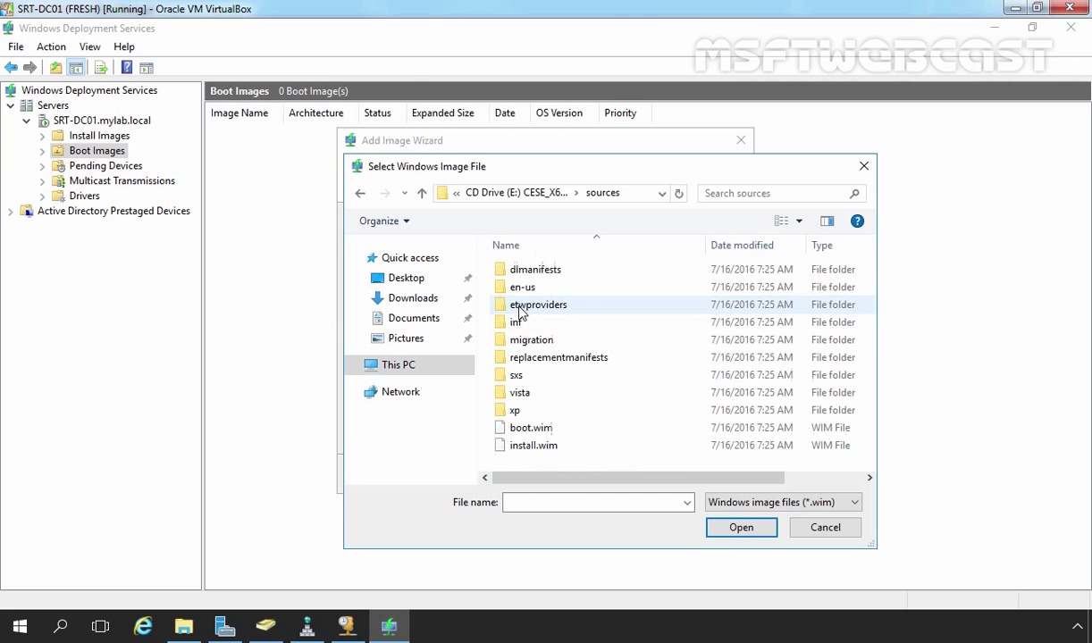
double_click(517, 421)
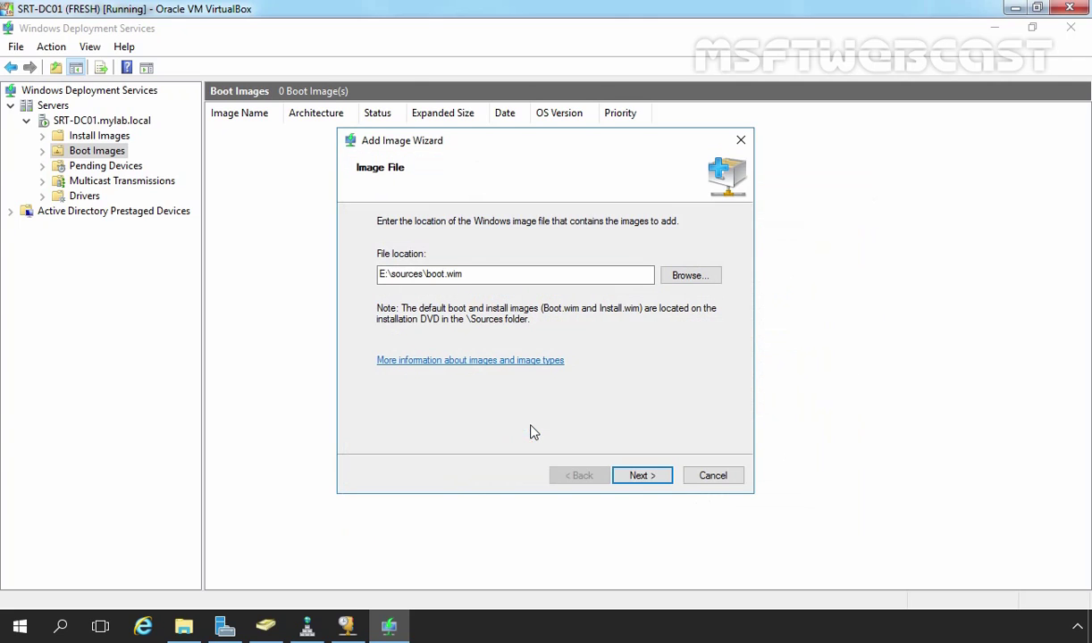
Insert '10' before Setup in the boot image's name and description
left_click(640, 476)
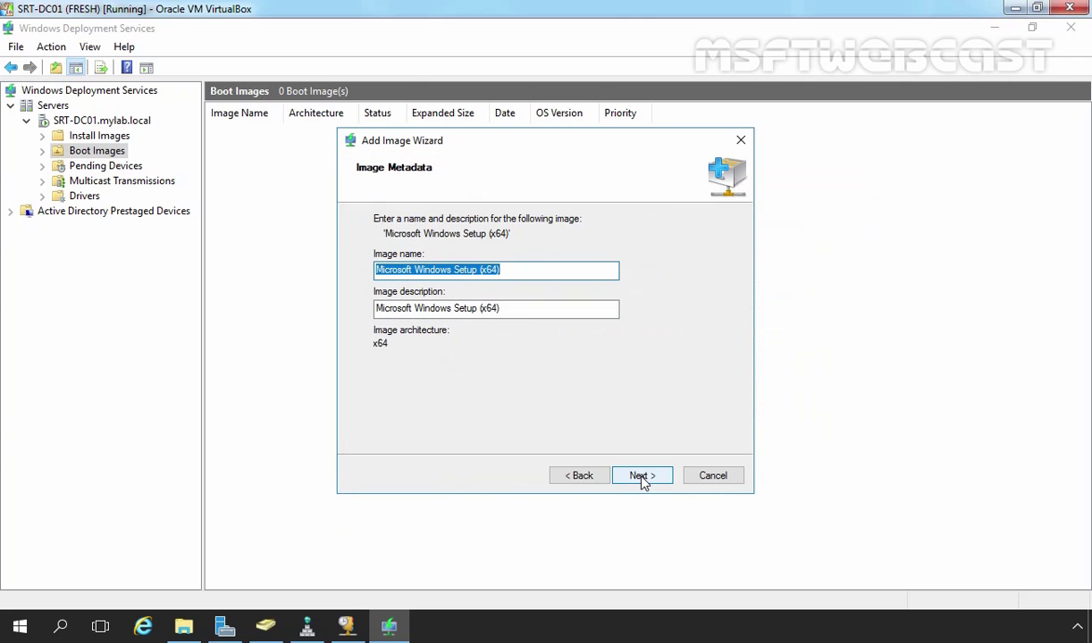
left_click(499, 271)
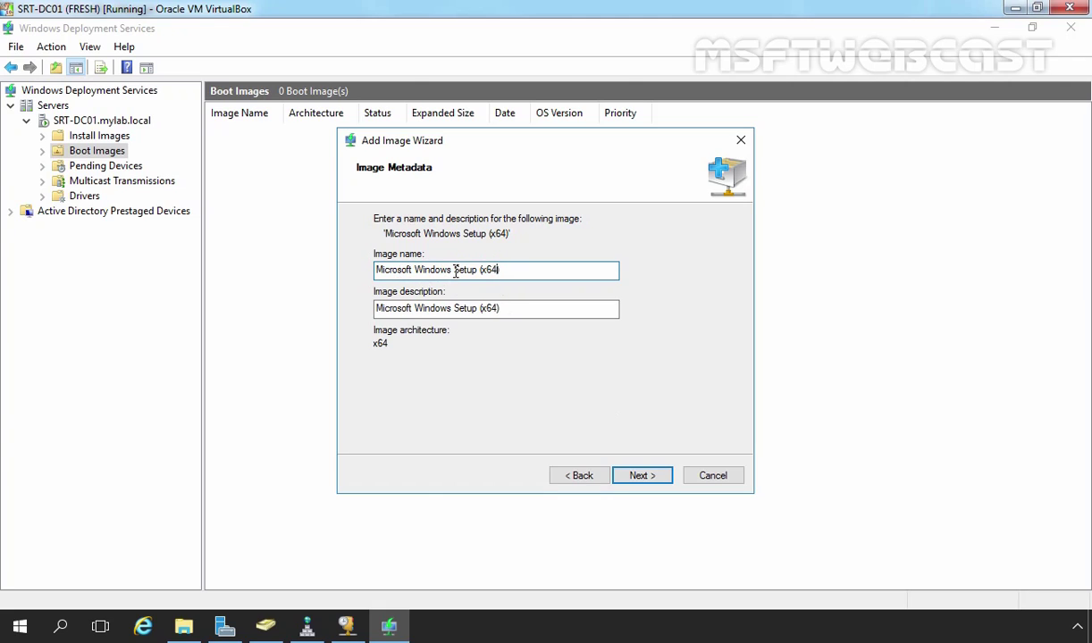
left_click(454, 270)
type("10")
left_click(455, 308)
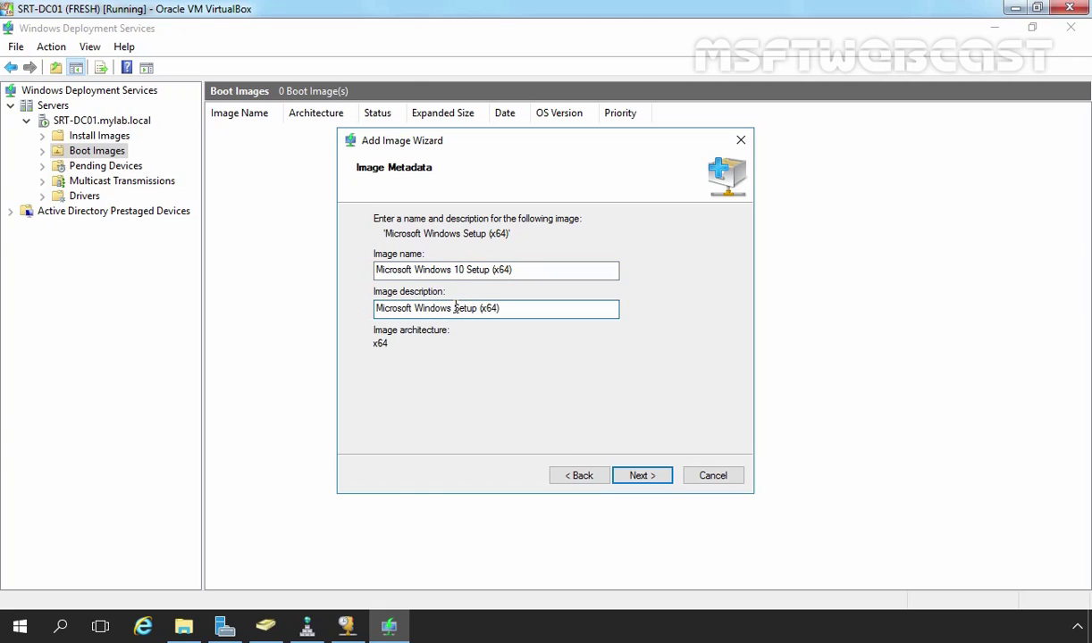
type("10")
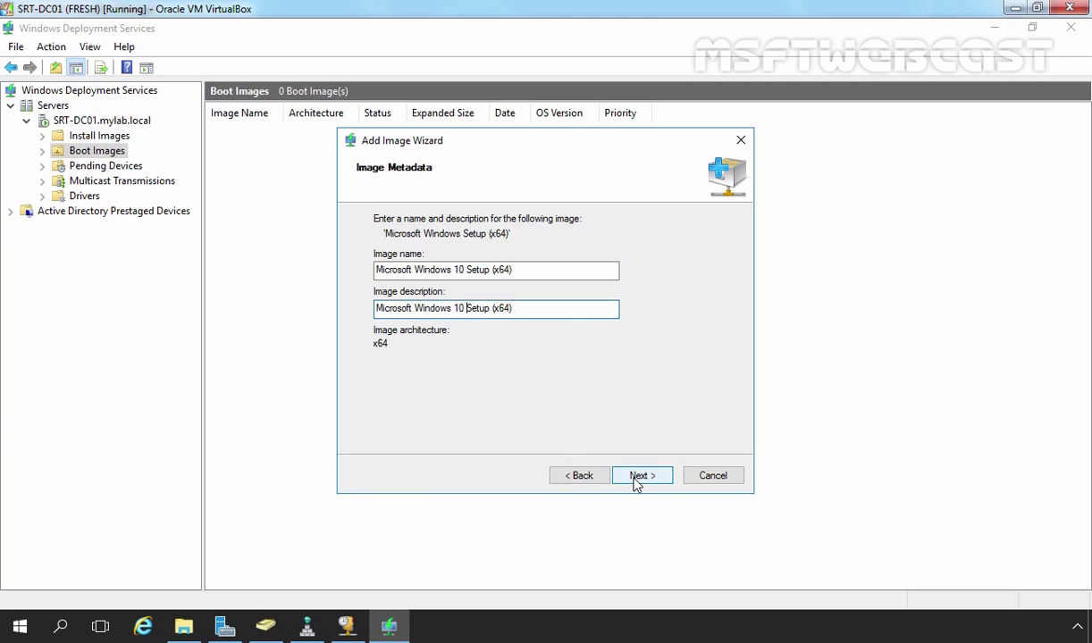
Finish the wizard and widen Image Name to show Microsoft Windows 10 Setup (x64)
left_click(636, 478)
left_click(636, 478)
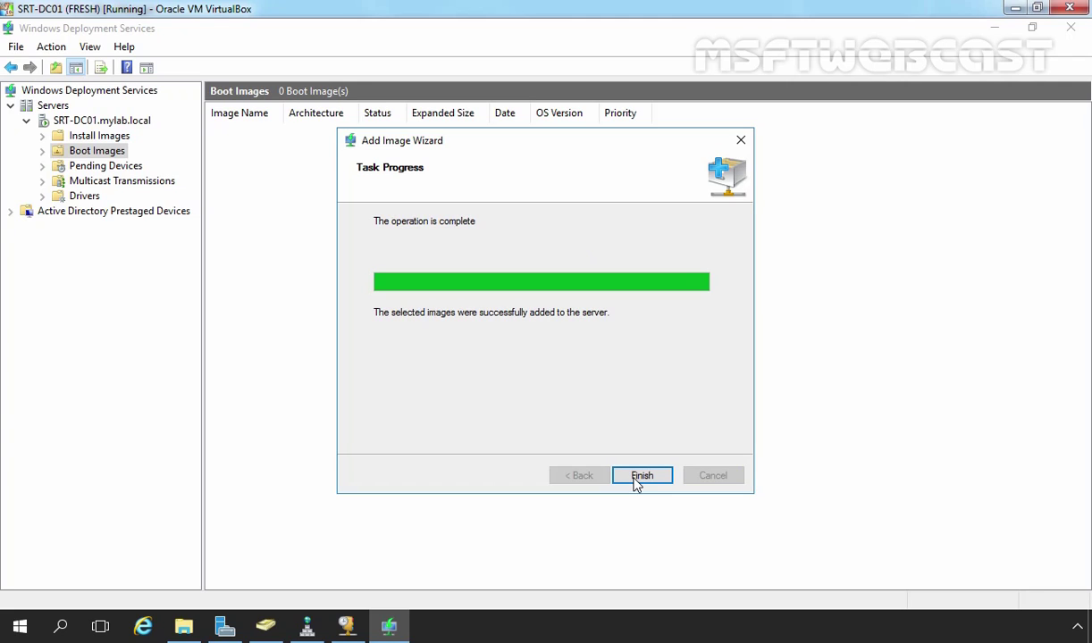
left_click(640, 477)
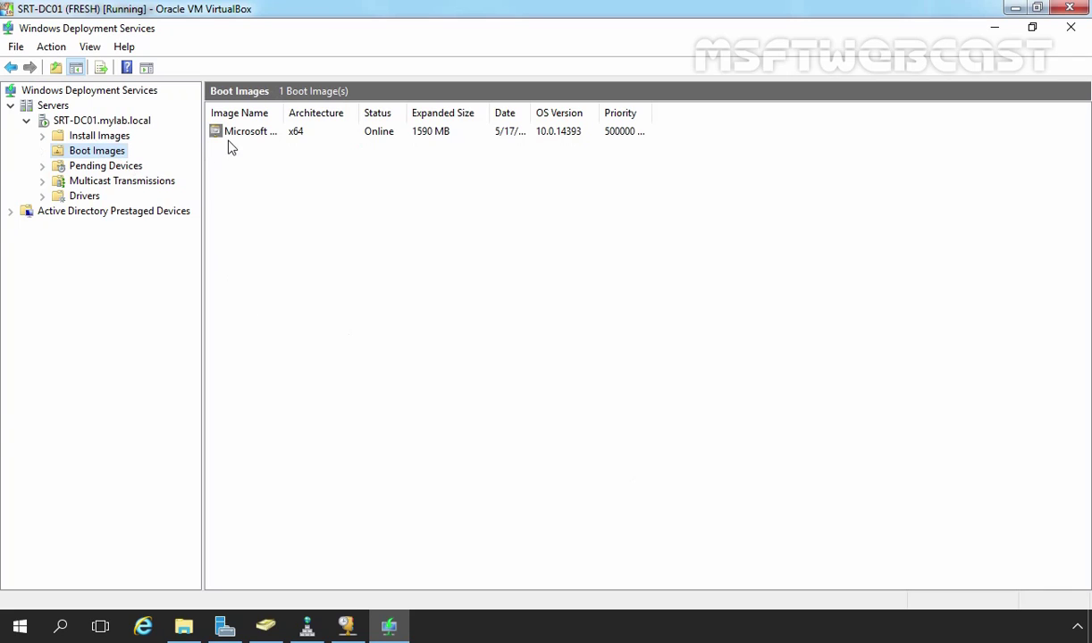
double_click(284, 109)
left_click(275, 132)
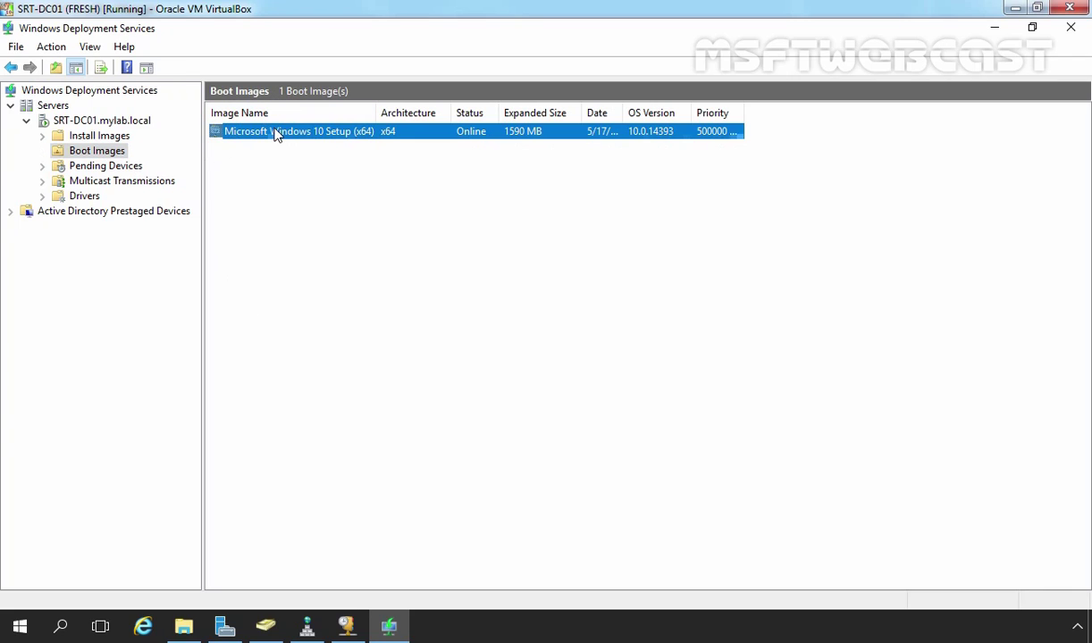
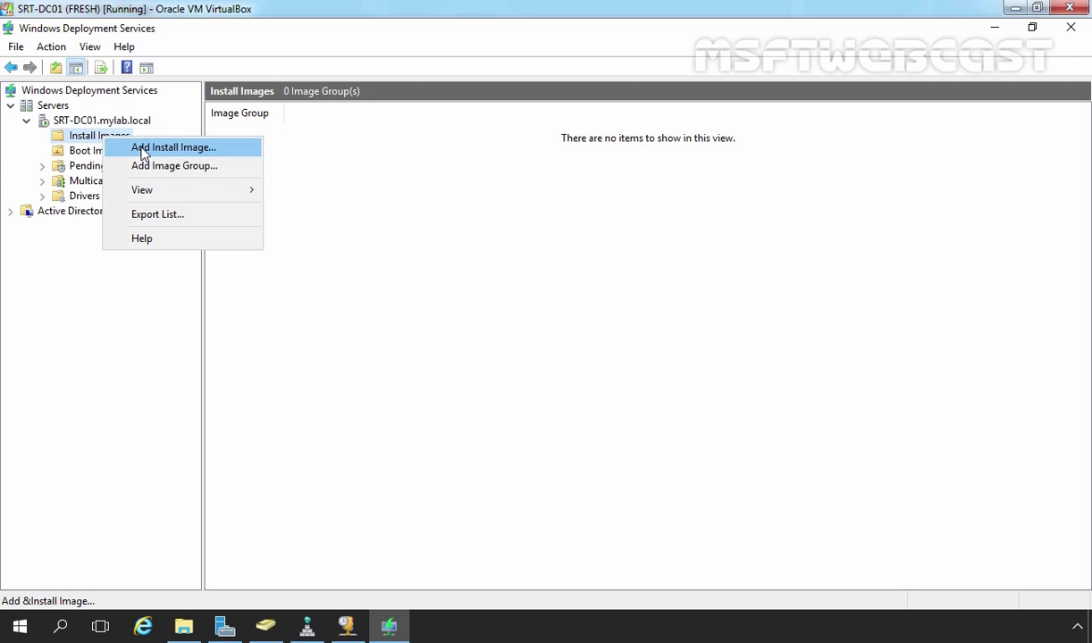
Start adding an install image and name the new image group Client OS
left_click(142, 150)
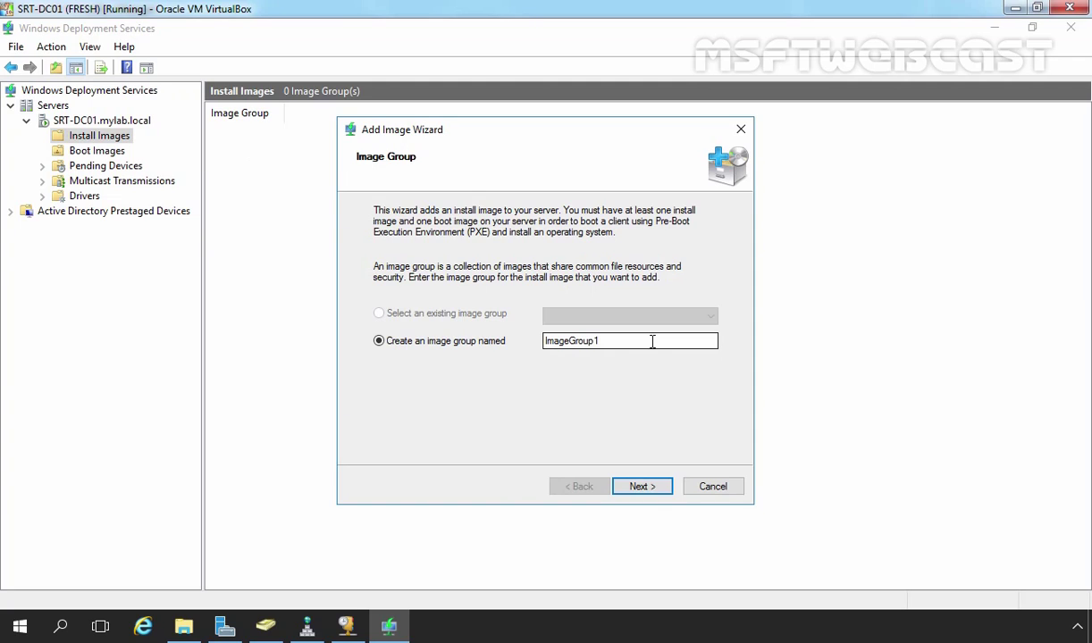
left_click_drag(652, 341, 433, 324)
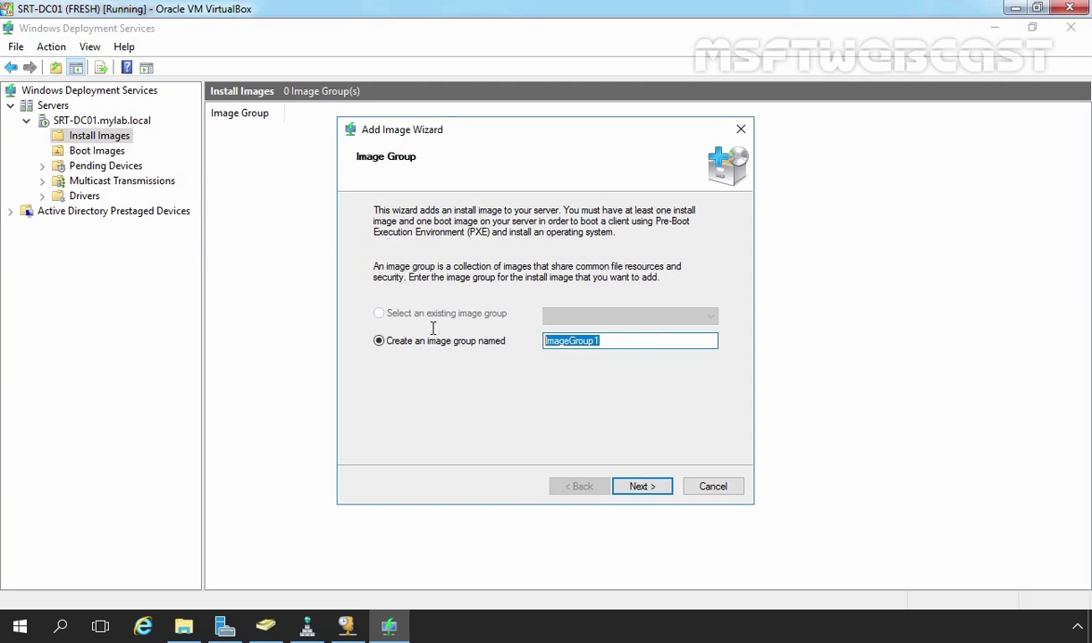
type("Client ")
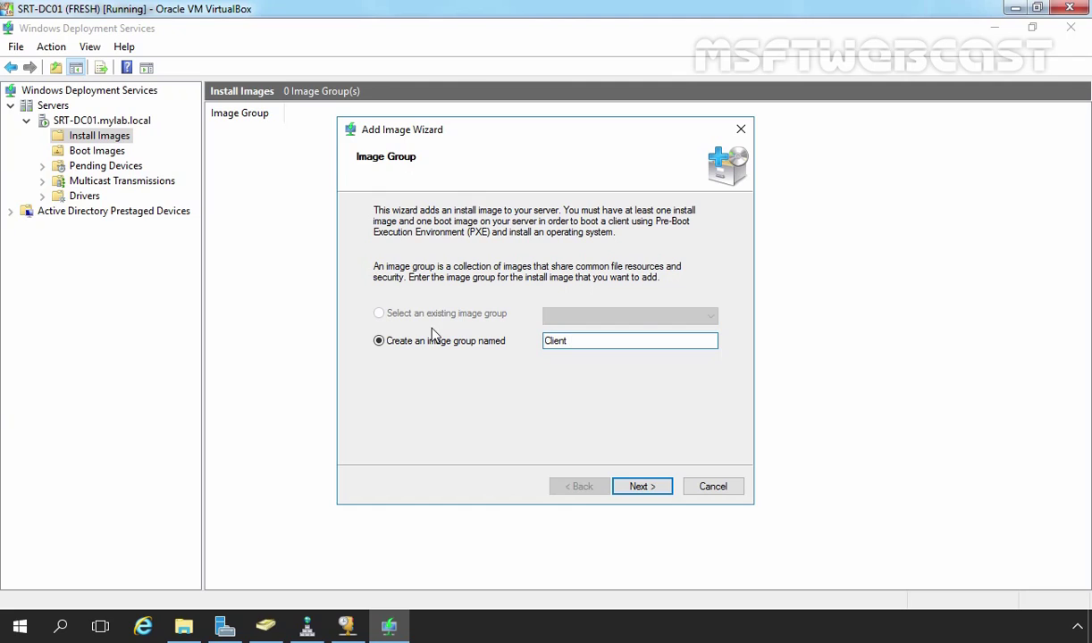
type("OS")
left_click(643, 488)
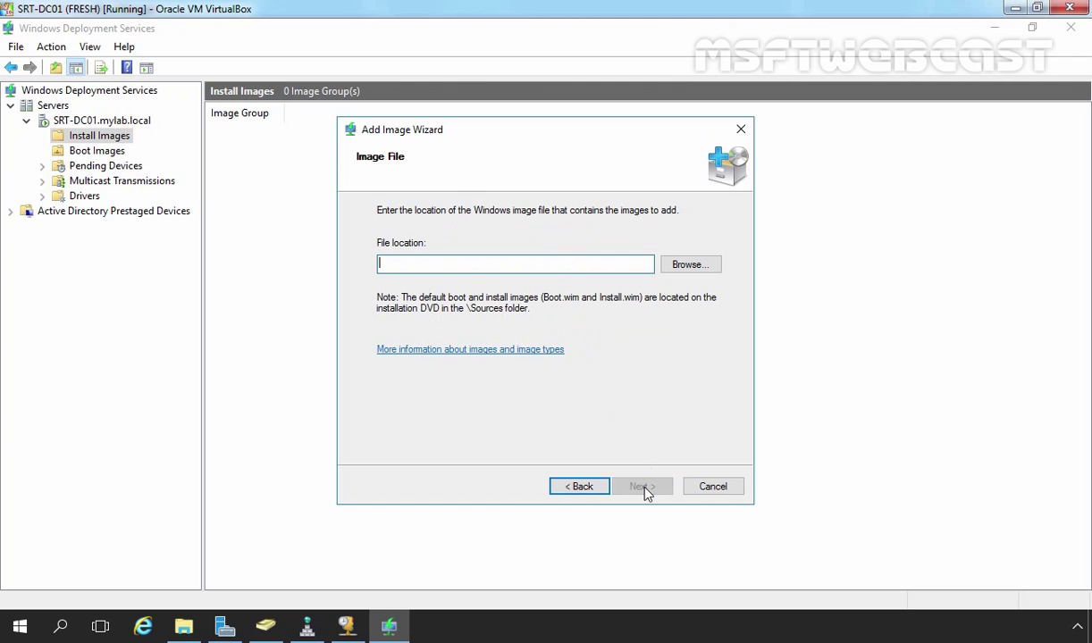
Choose E:\sources\install.wim as the image file
left_click(690, 264)
left_click(465, 394)
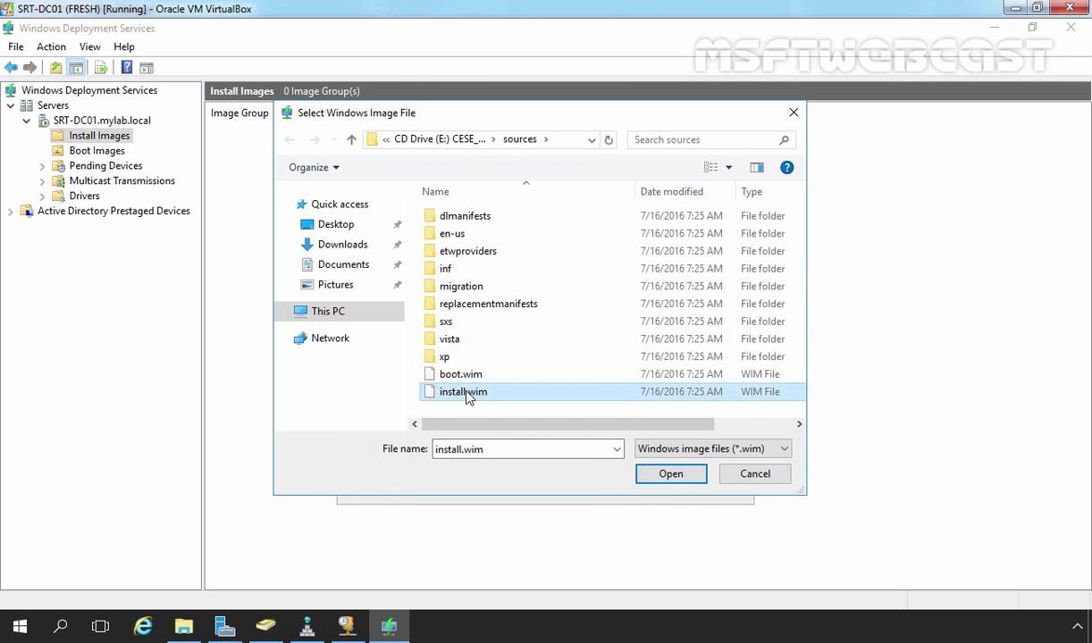
double_click(465, 394)
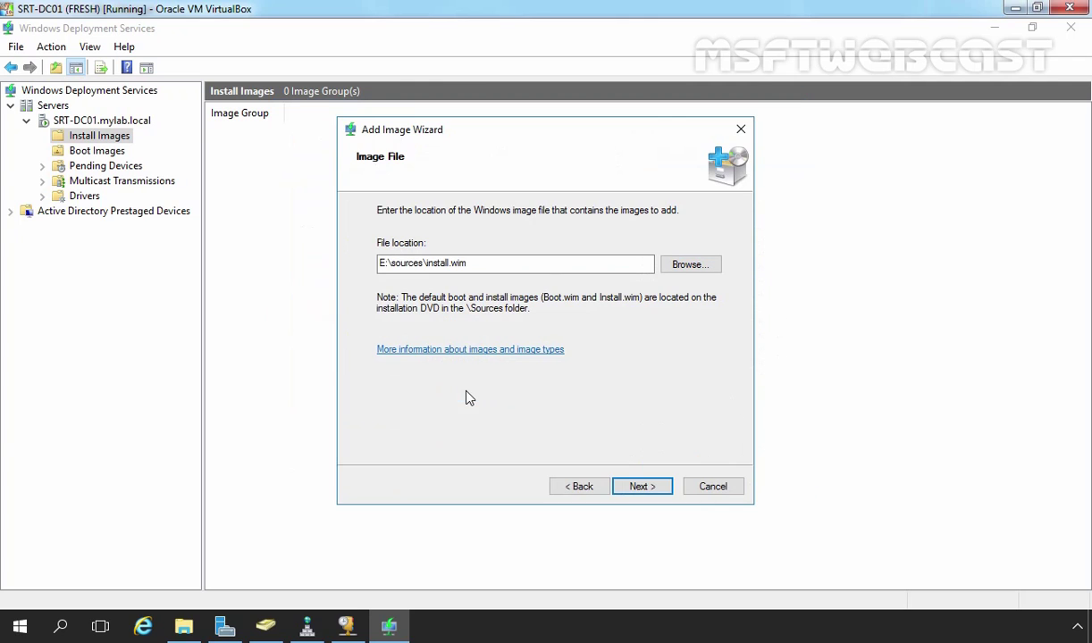
left_click(642, 487)
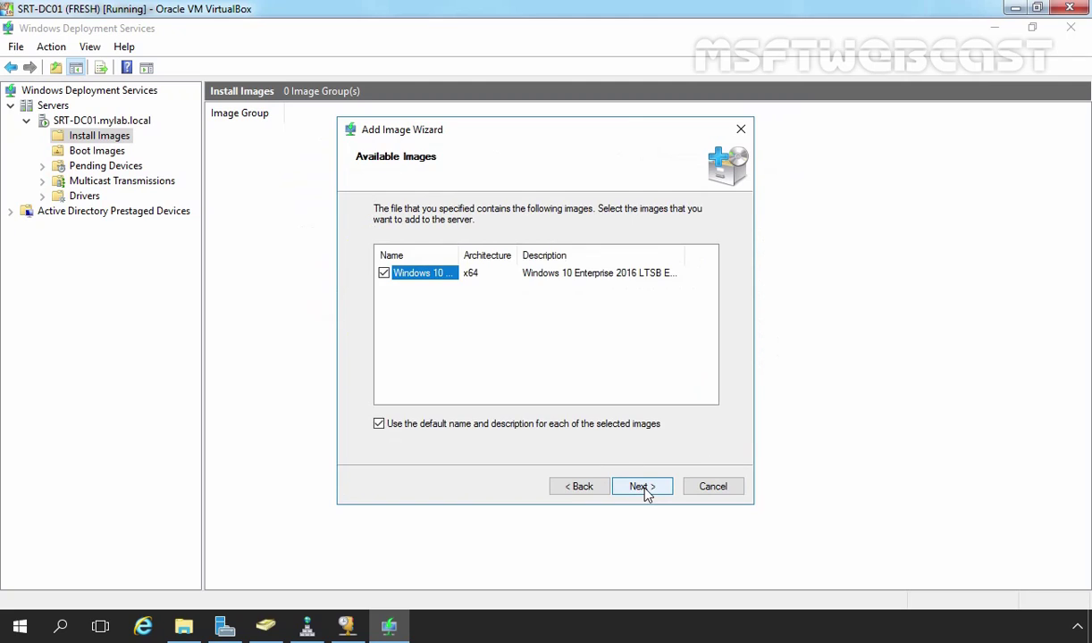
Add the Windows 10 Enterprise 2016 LTSB Evaluation image to the server and finish the wizard
double_click(457, 255)
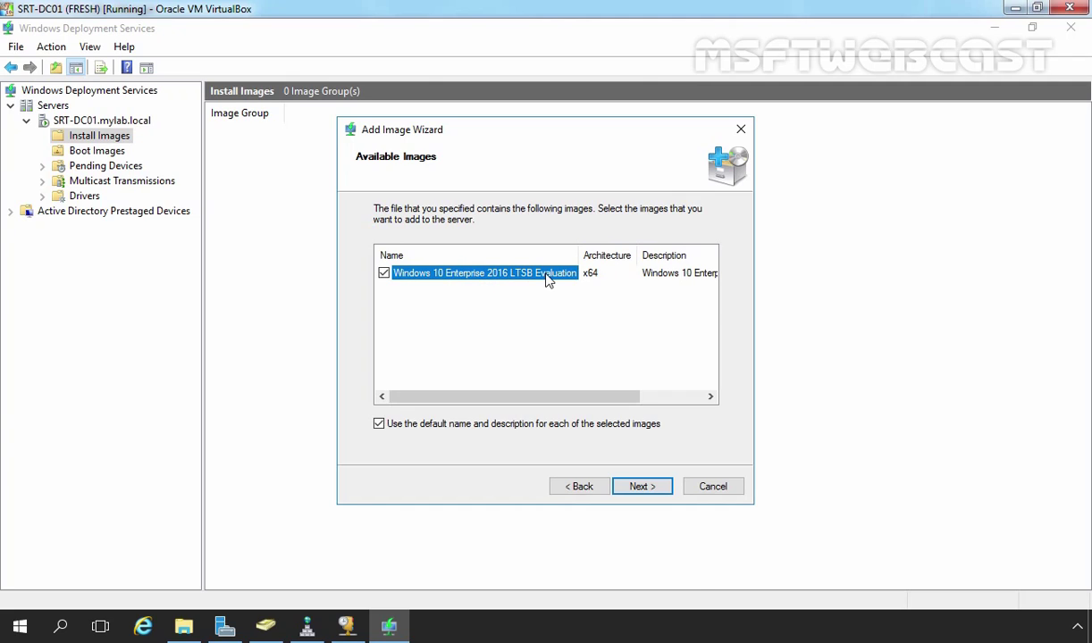
left_click(640, 487)
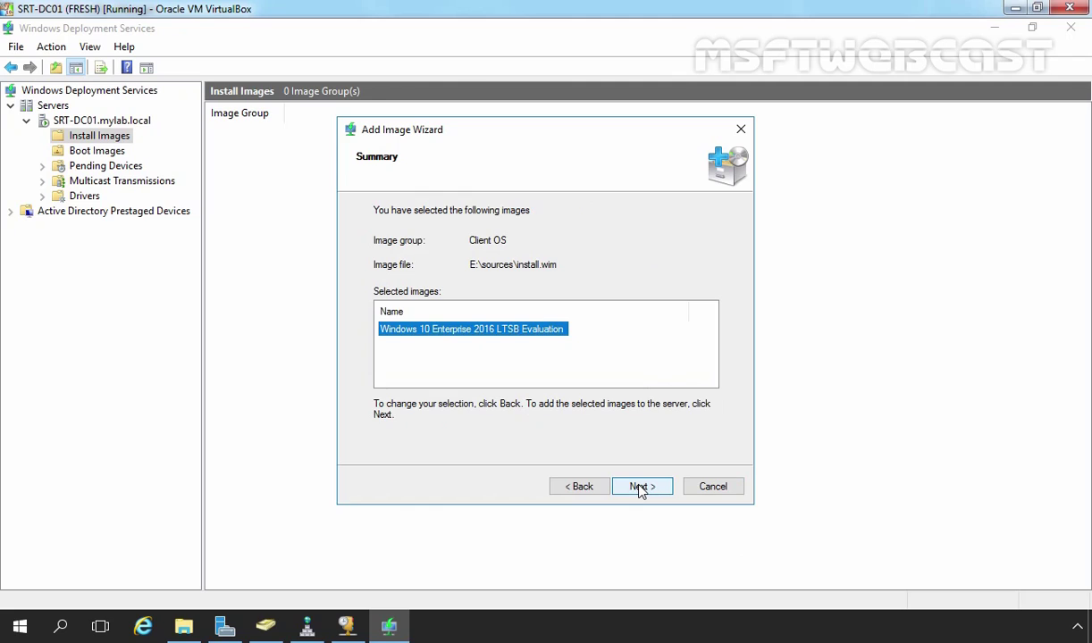
left_click(640, 487)
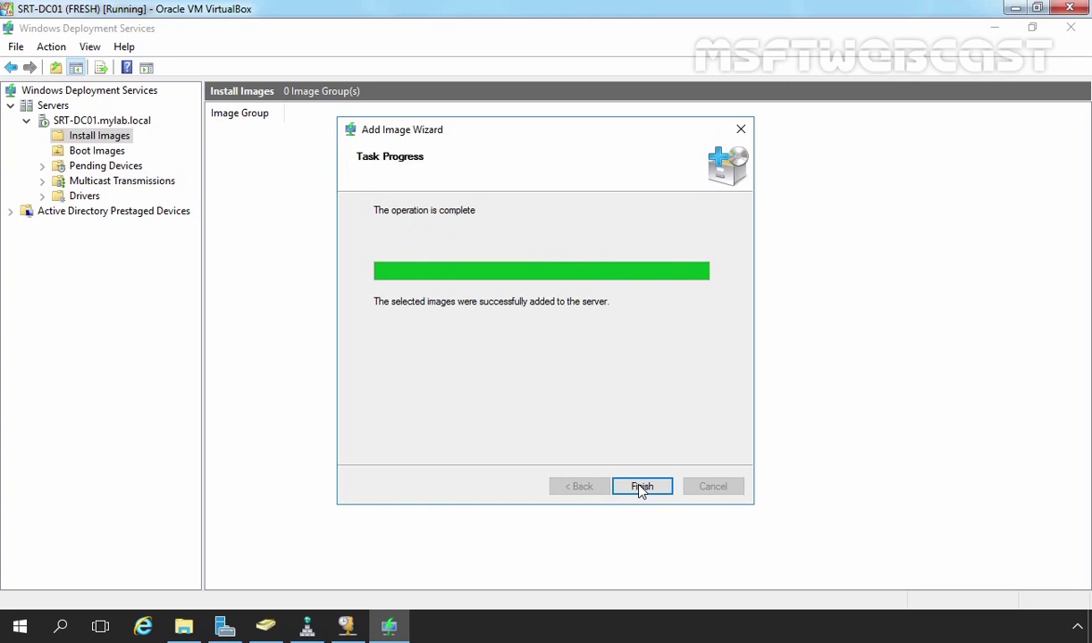
left_click(640, 487)
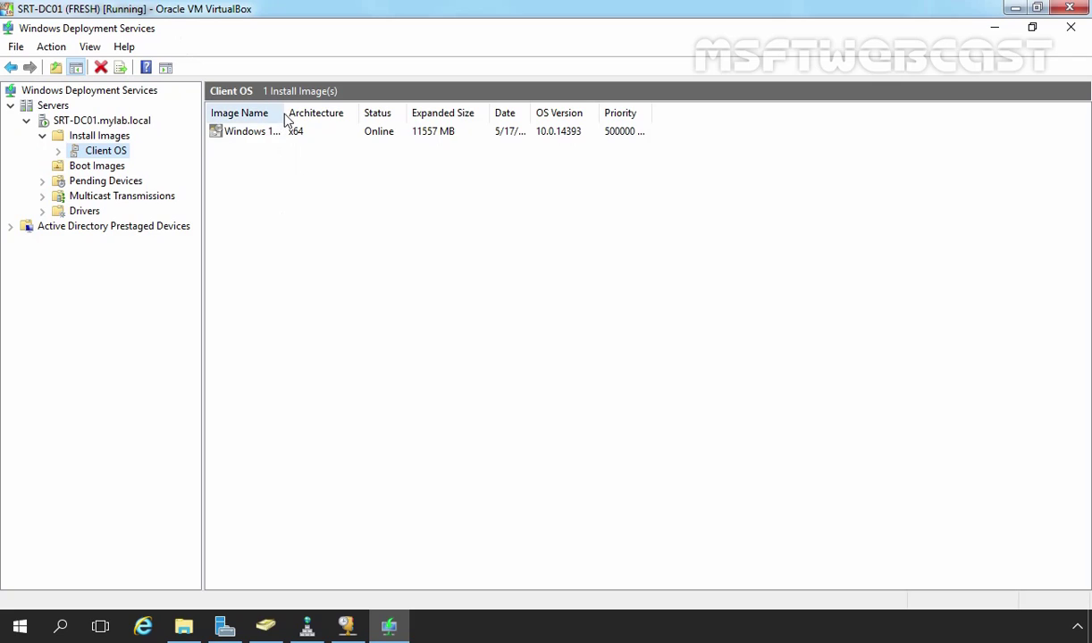
Widen the Image Name column, select the Windows 10 Enterprise image, then switch to VirtualBox Manager
double_click(284, 112)
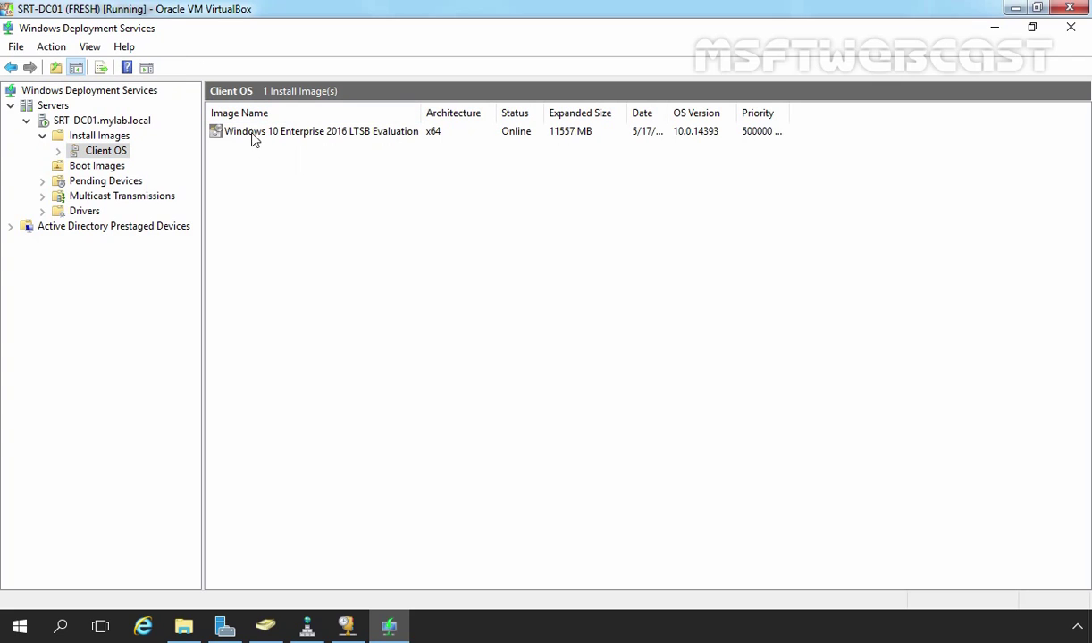
left_click(261, 138)
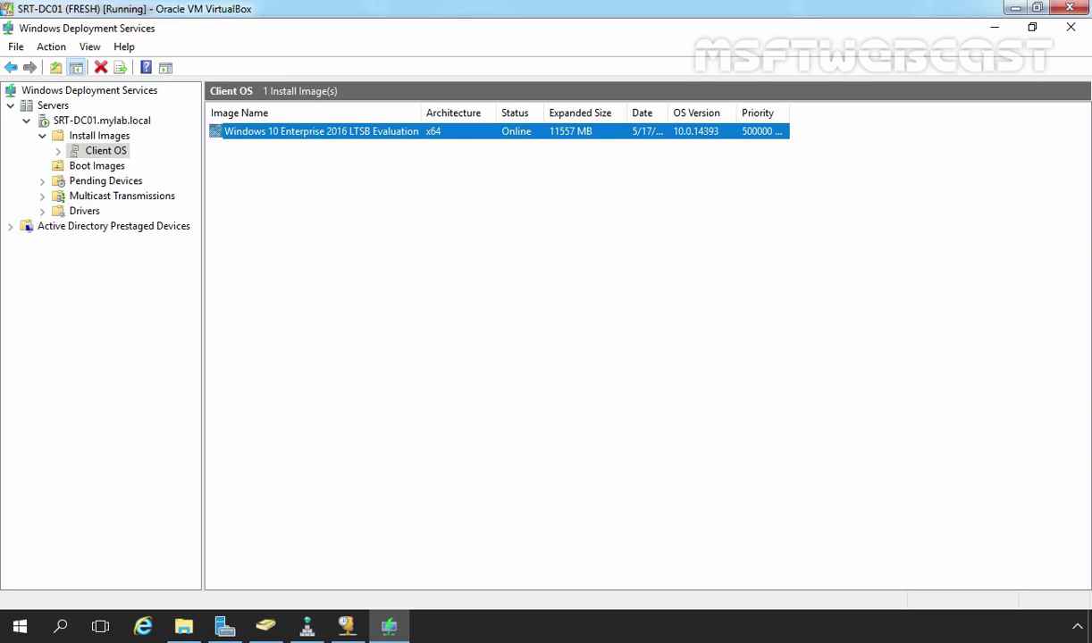
key("alt+Tab")
Create a new VM named Windows10 with 2048 MB of memory
left_click(15, 58)
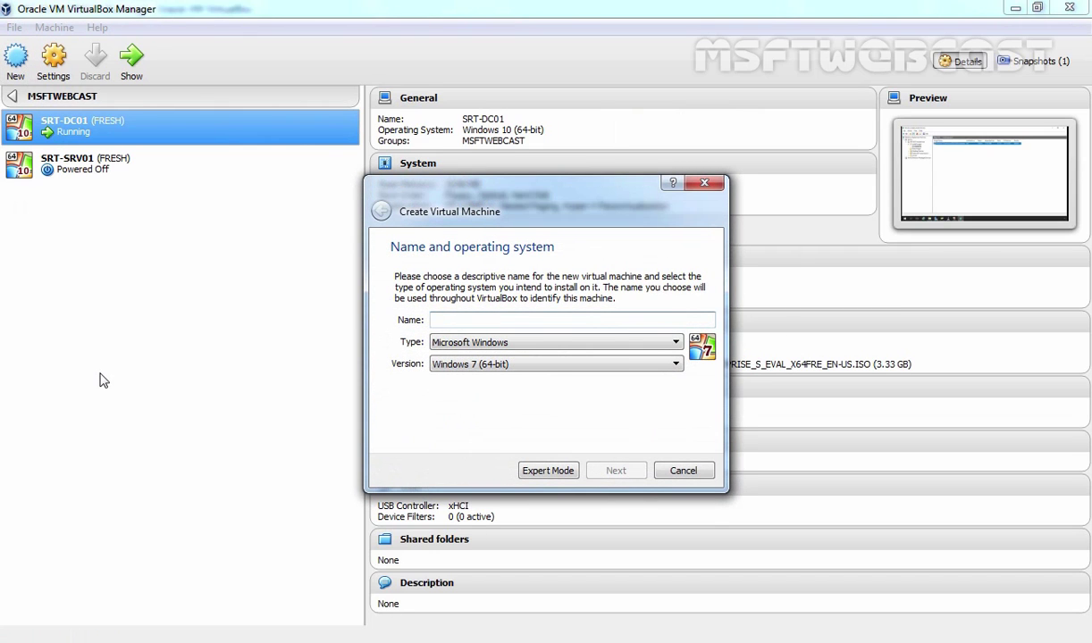
type("Windows10")
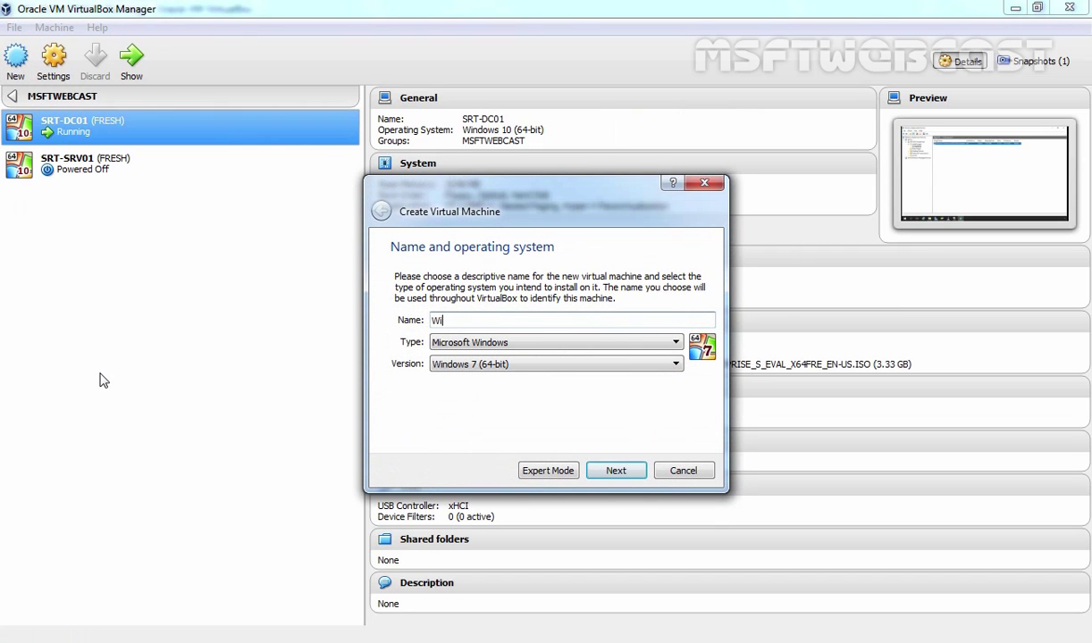
key("Tab")
key("Tab")
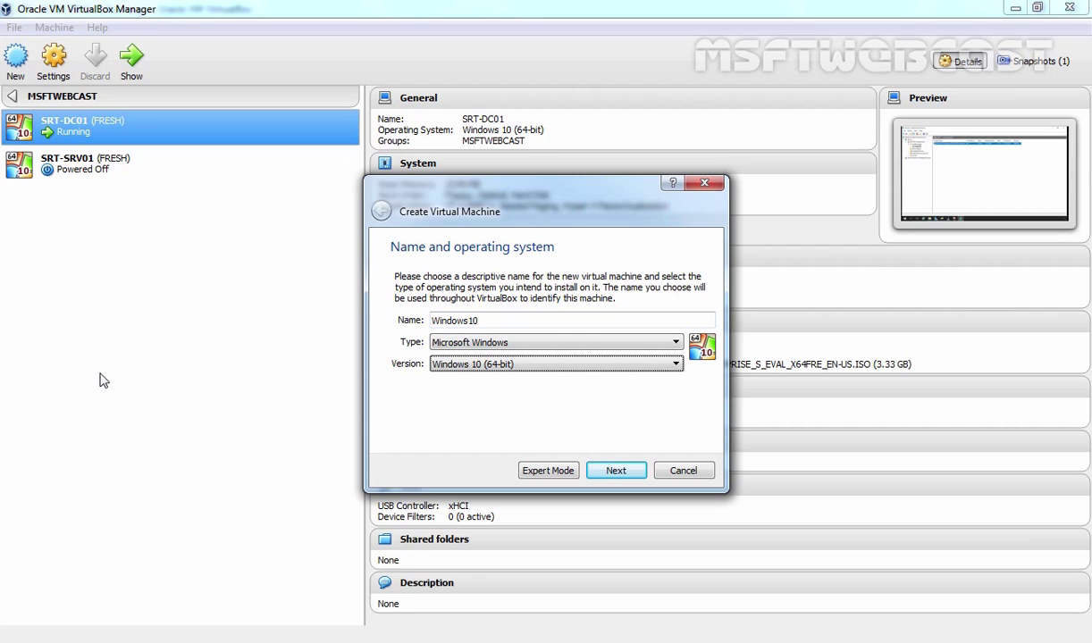
left_click(626, 475)
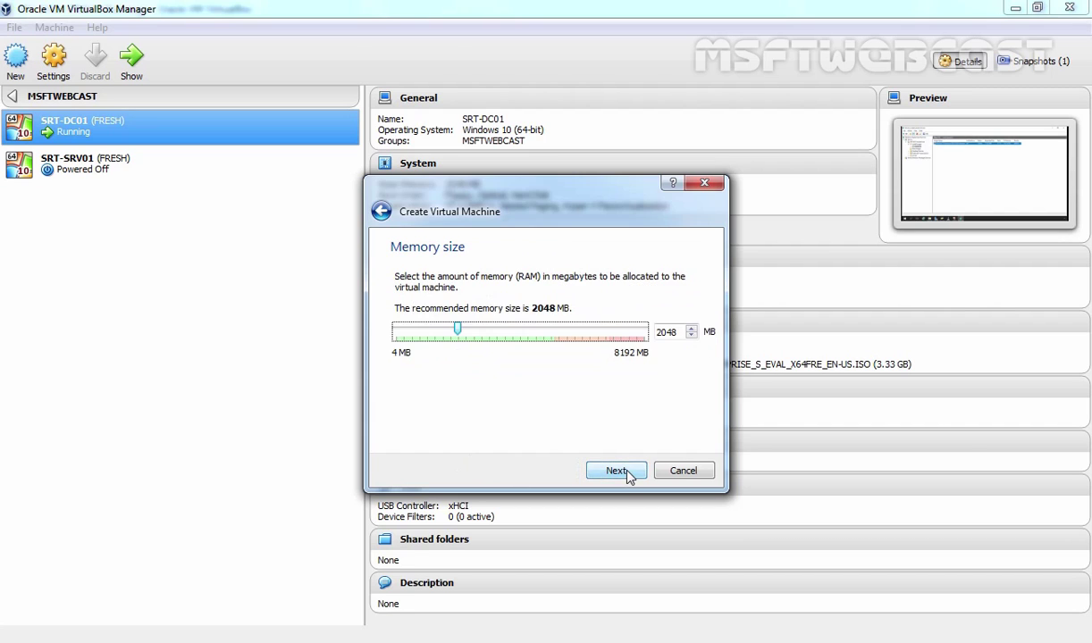
left_click(628, 475)
Give it a new 320 GB VDI hard disk and create the VM
left_click(628, 474)
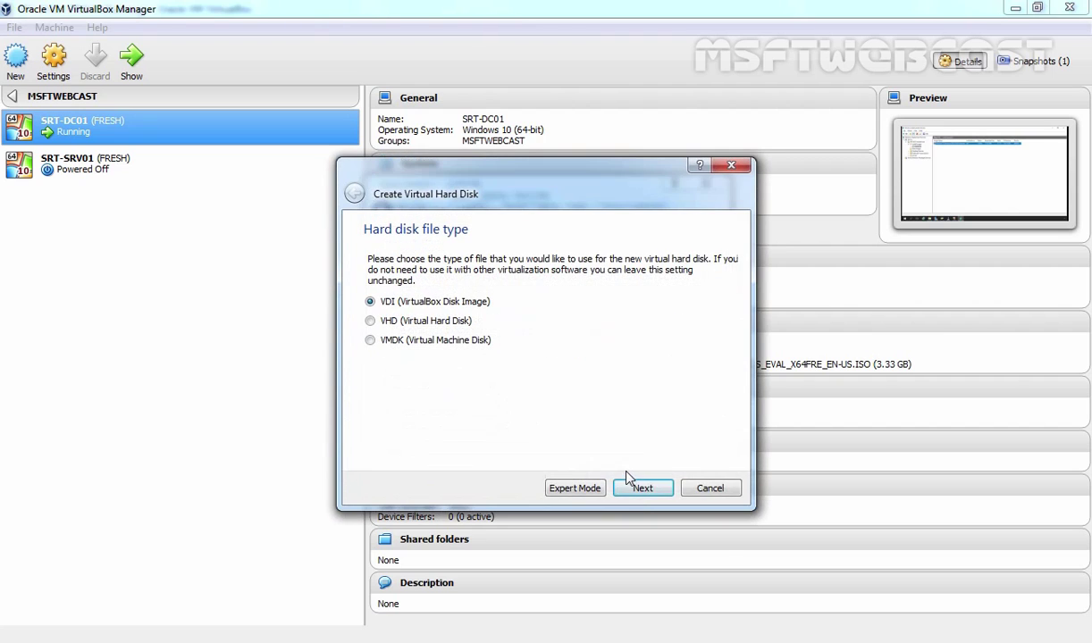
left_click(641, 490)
left_click(641, 491)
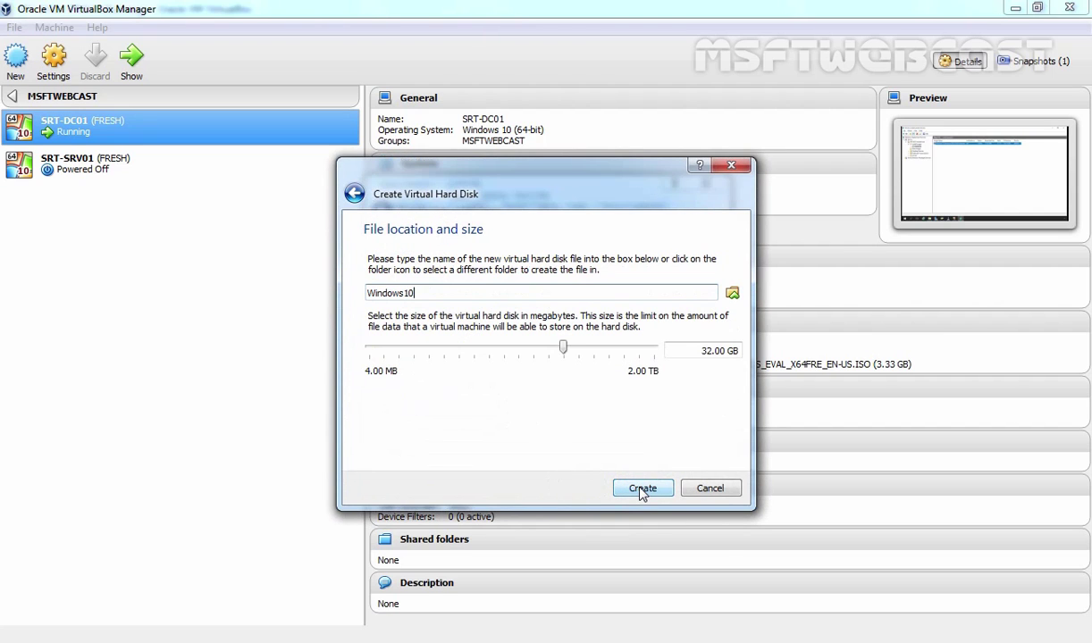
left_click(711, 351)
type("0")
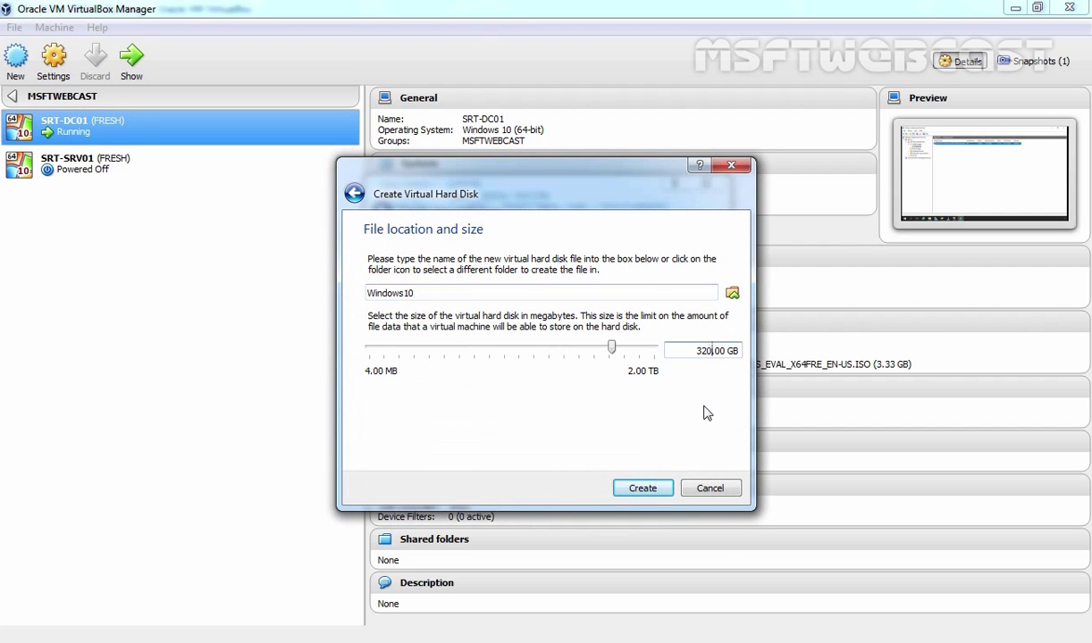
left_click(642, 487)
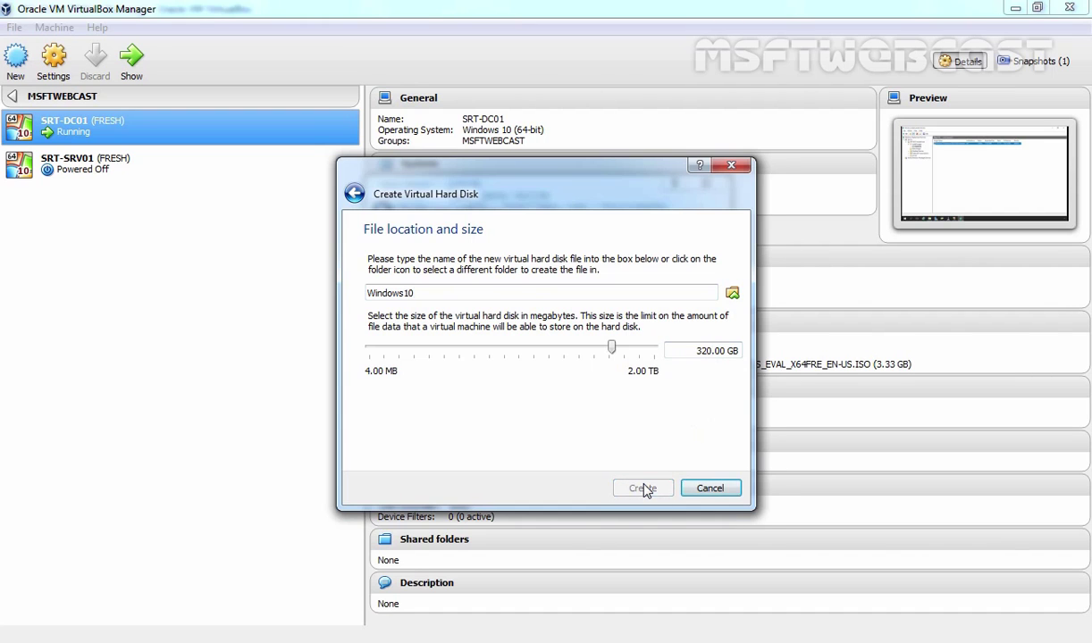
Attach the Windows10 VM's network adapter to Internal Network
left_click(54, 63)
left_click(338, 298)
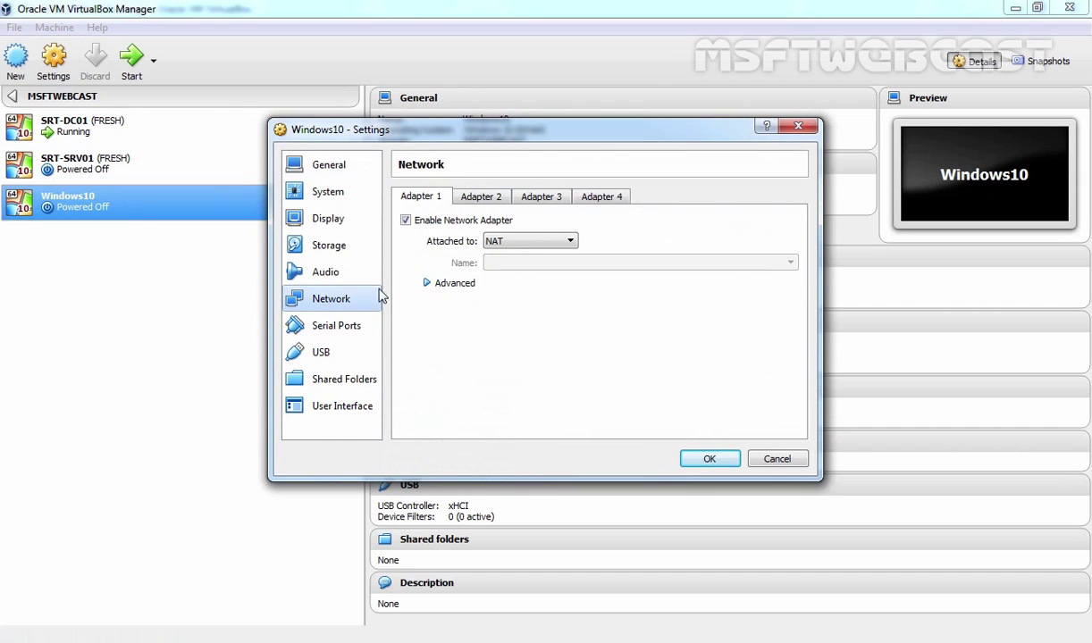
left_click(507, 243)
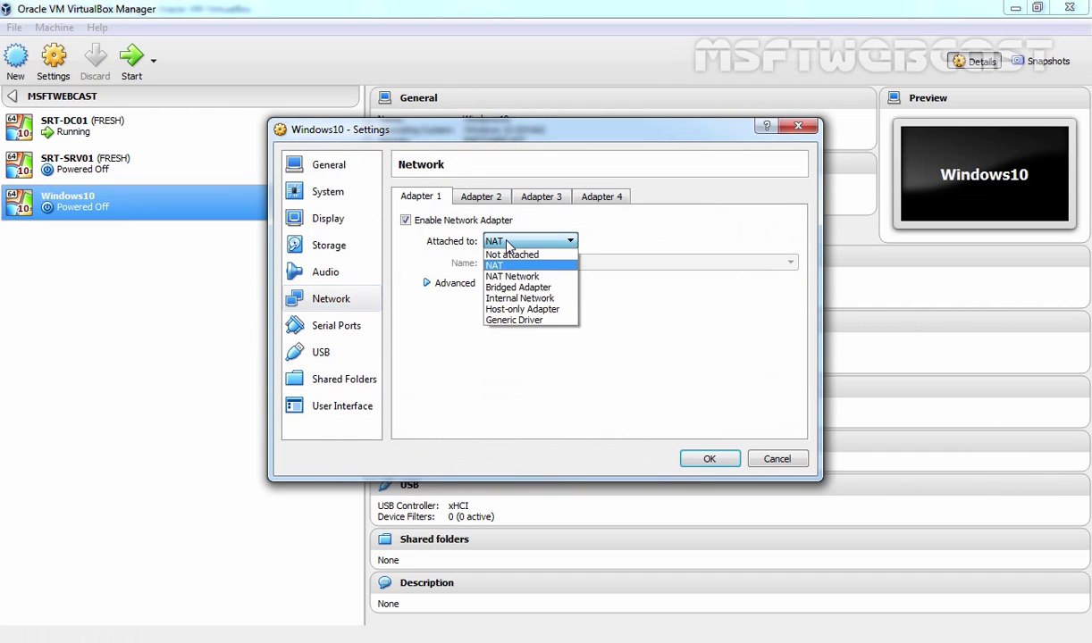
left_click(504, 297)
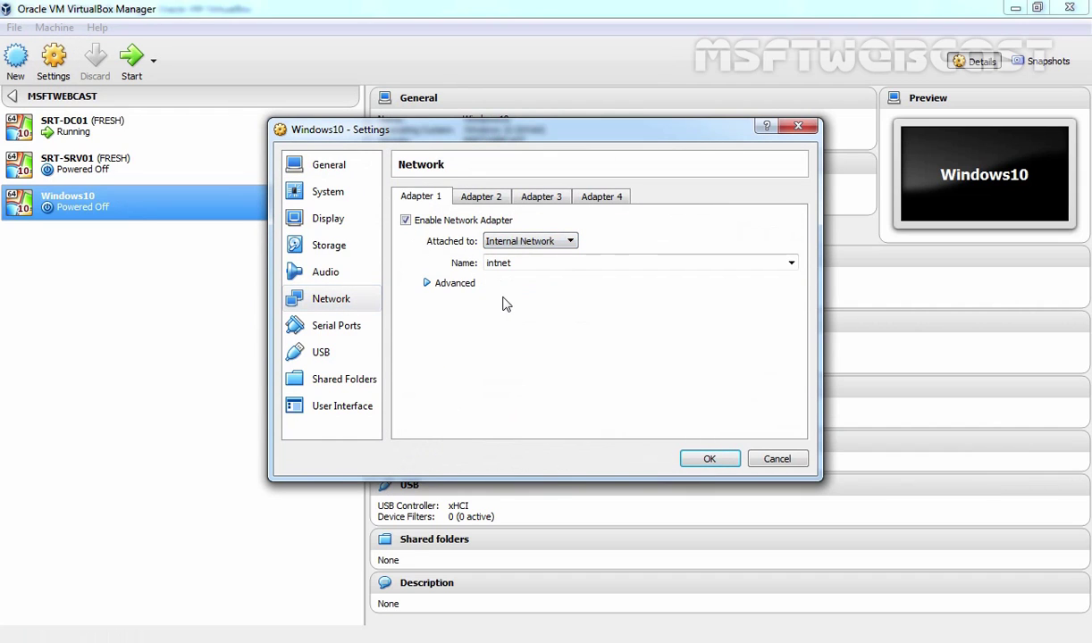
Set the boot order to Network then Hard Disk, without Floppy or Optical, and save
left_click(326, 191)
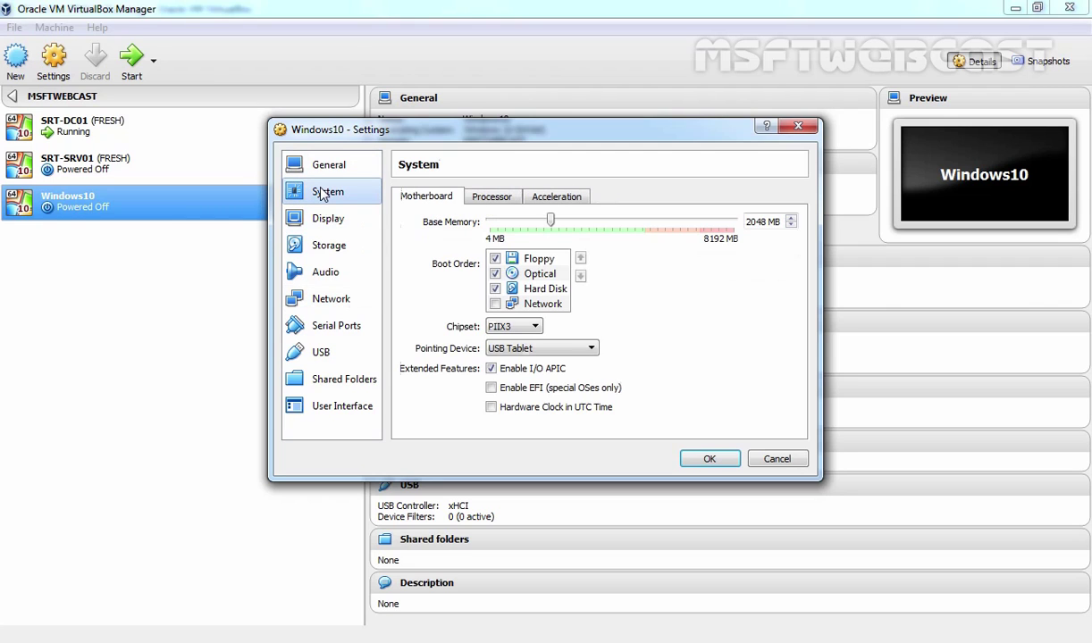
left_click(495, 258)
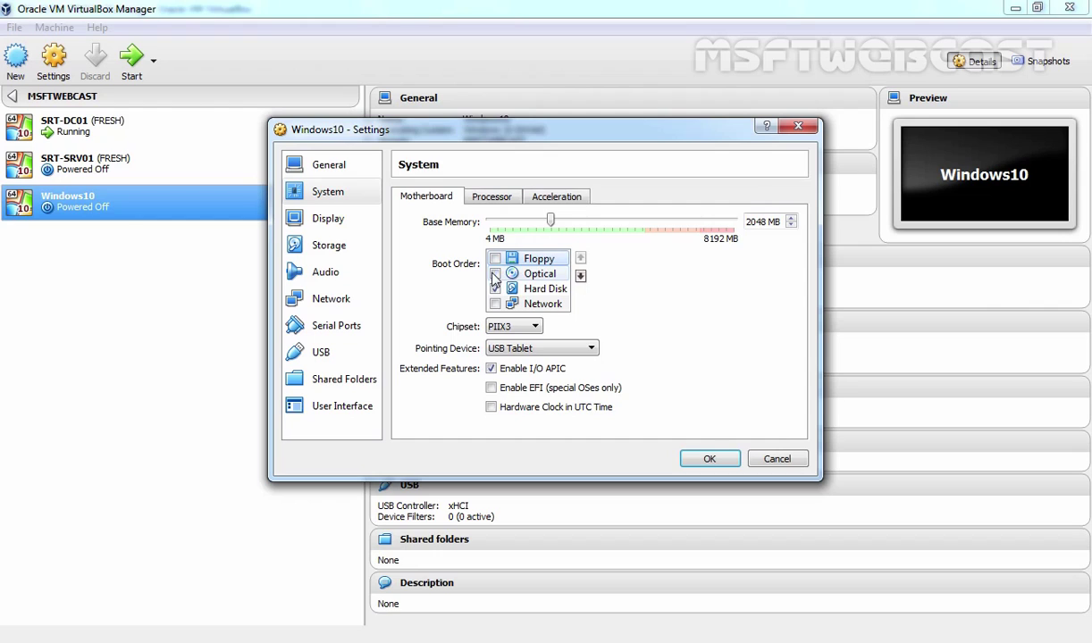
left_click(495, 273)
left_click(497, 304)
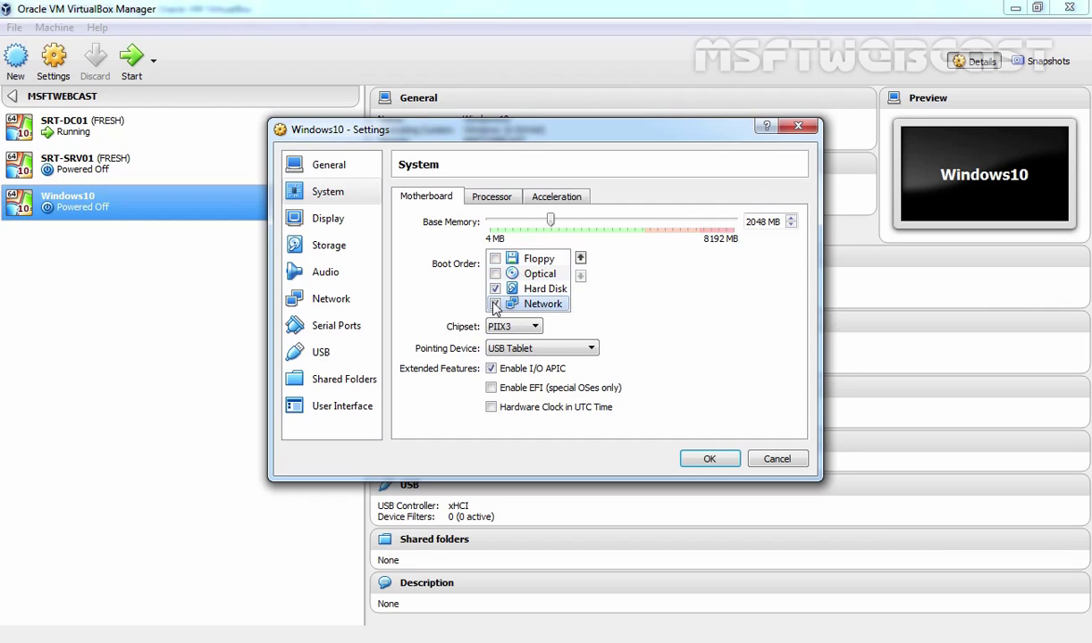
left_click(581, 259)
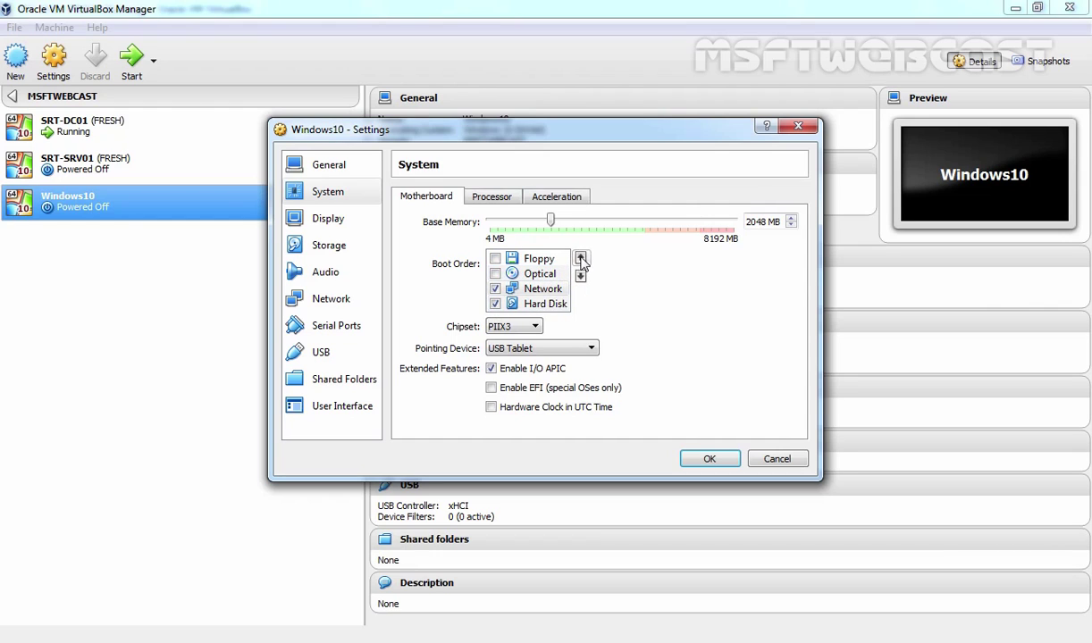
left_click(581, 258)
left_click(581, 258)
left_click(547, 304)
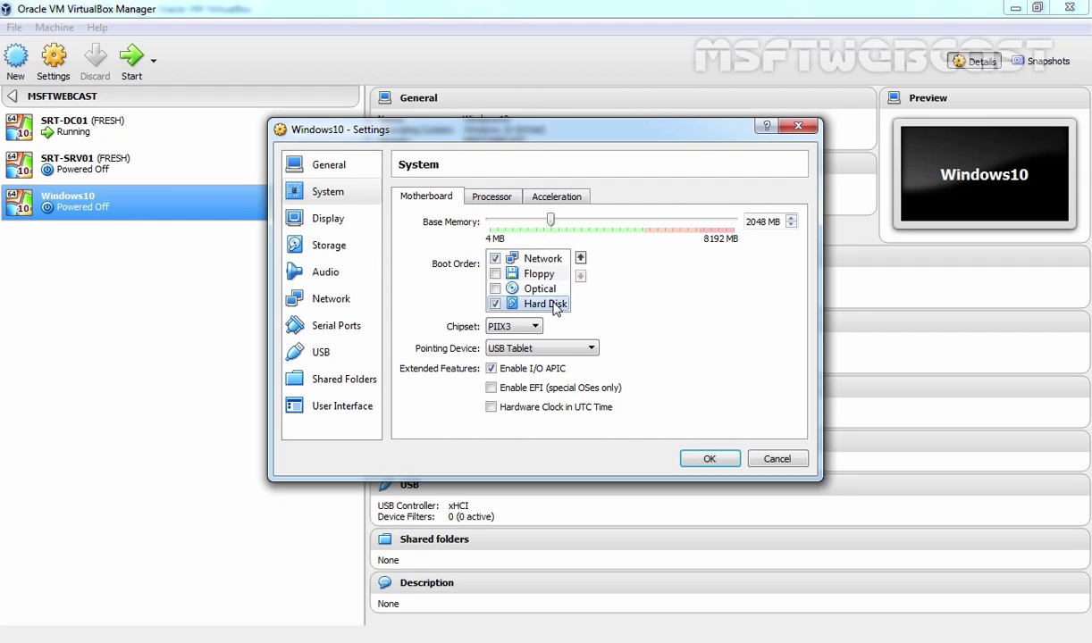
left_click(581, 258)
left_click(580, 258)
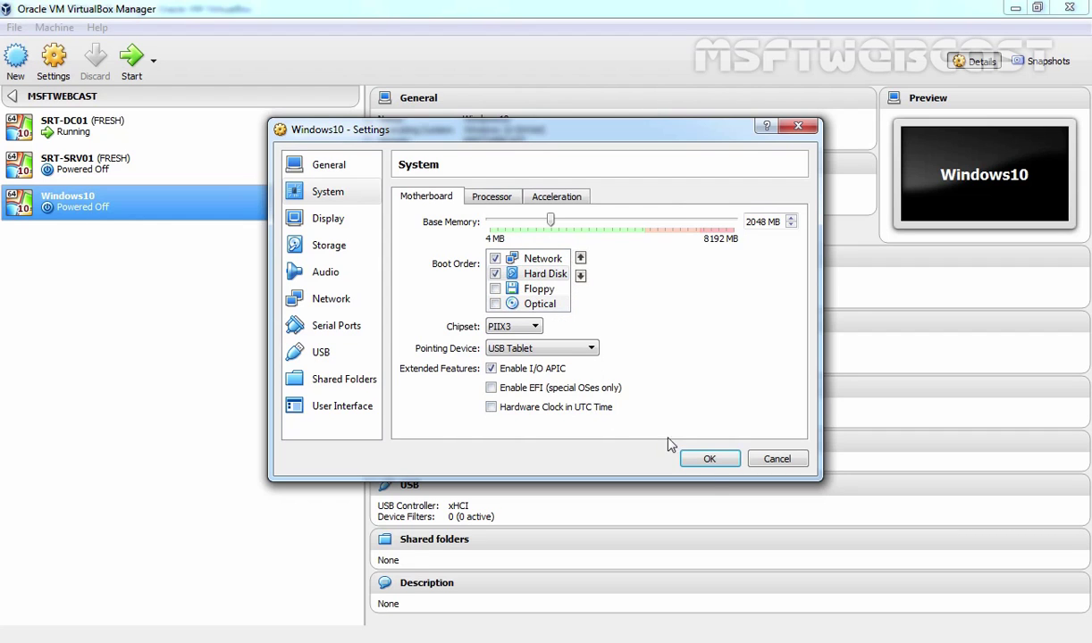
left_click(709, 458)
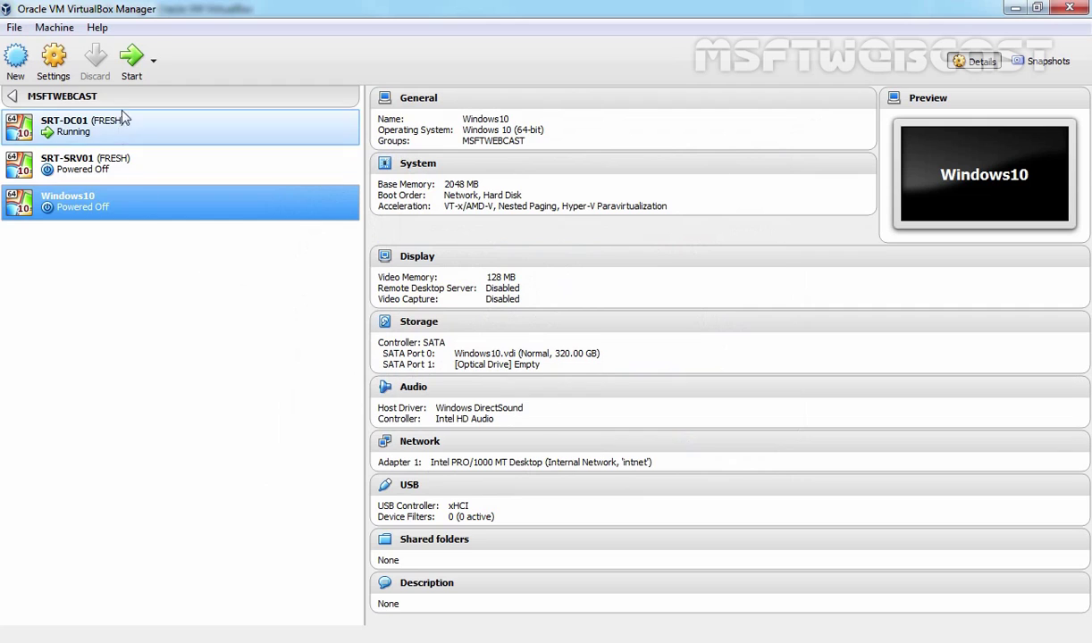
Start the Windows10 VM with no start-up disk so it PXE-boots, and maximize its window
left_click(131, 61)
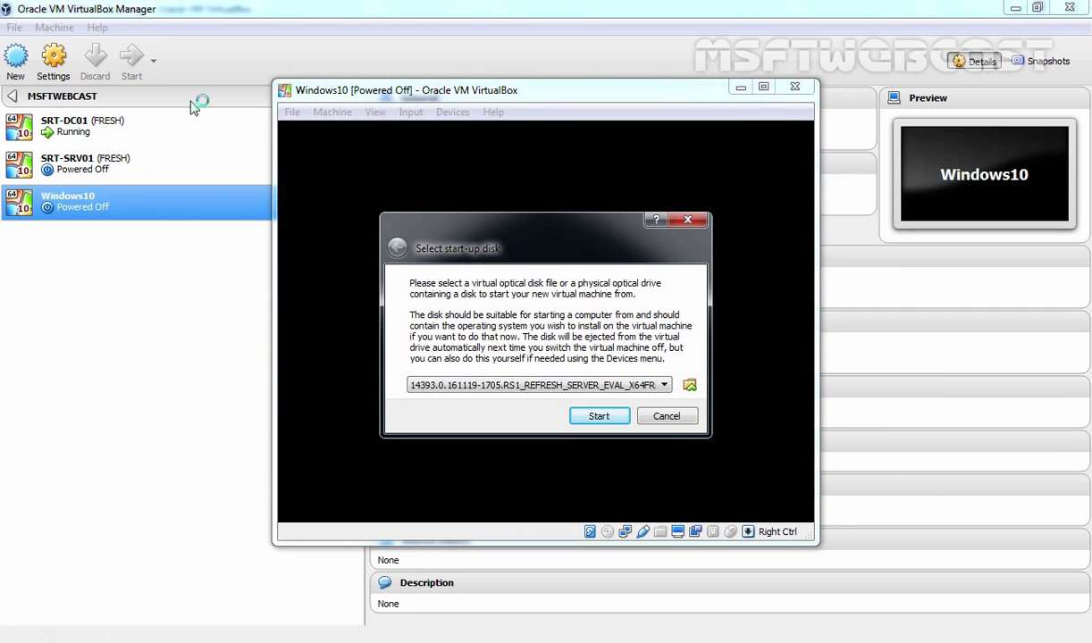
left_click(666, 416)
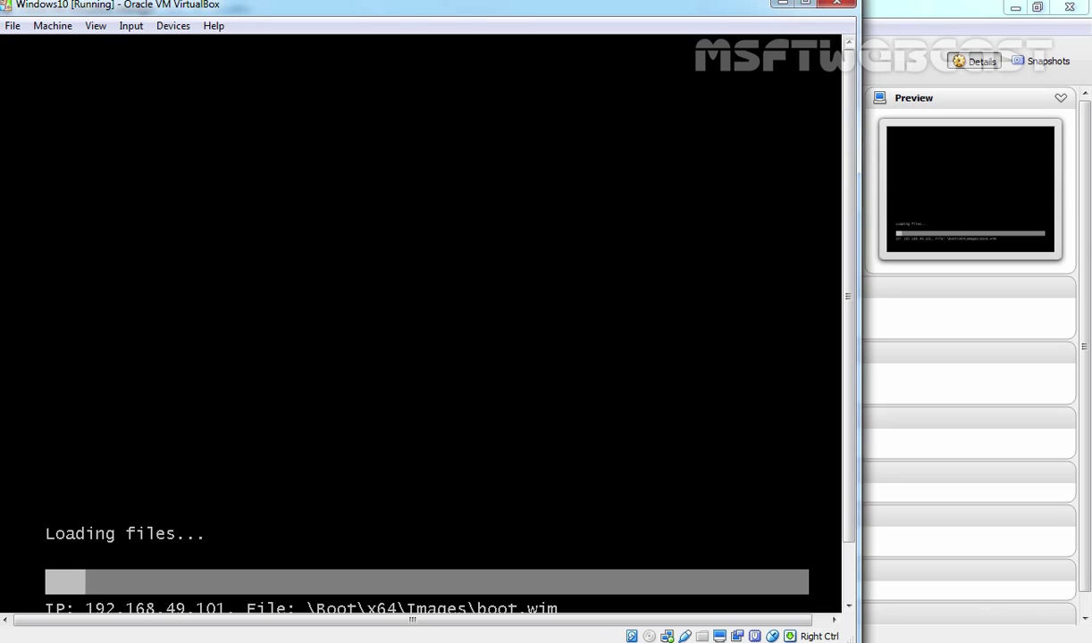
scroll(835, 297, "down", 2)
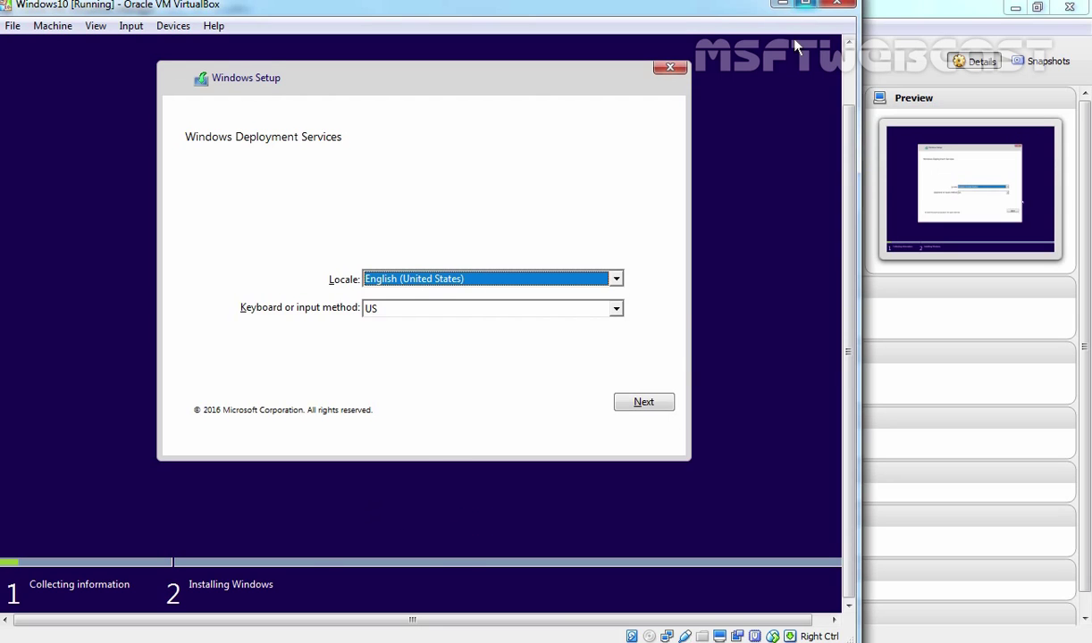
left_click(804, 5)
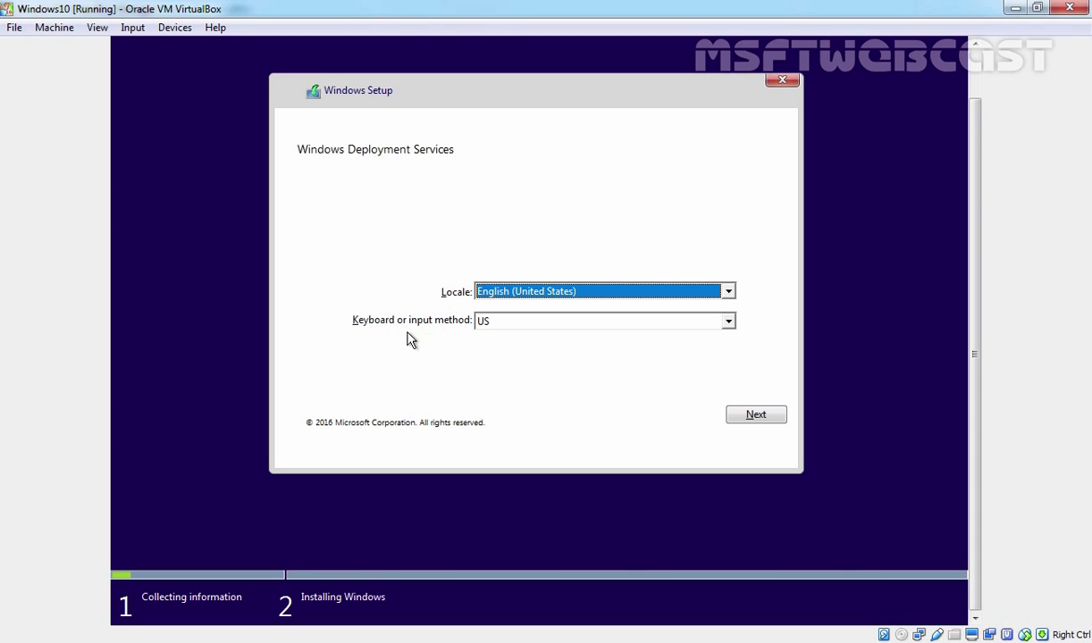
Keep the English (United States) locale and sign in with the domain administrator's user name and password
left_click(741, 421)
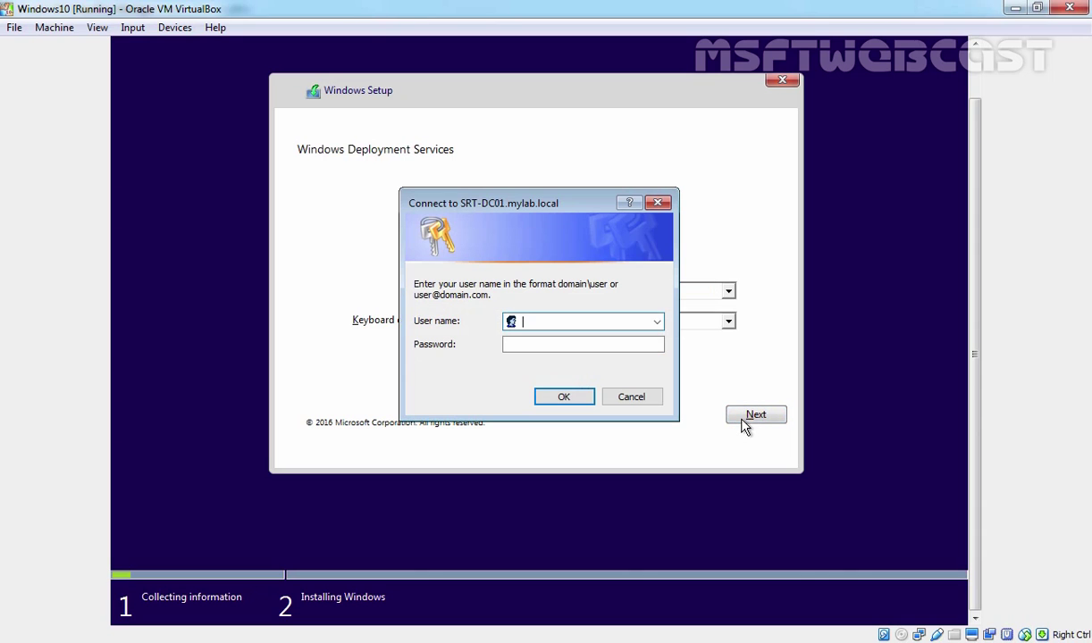
type("administrator@myla")
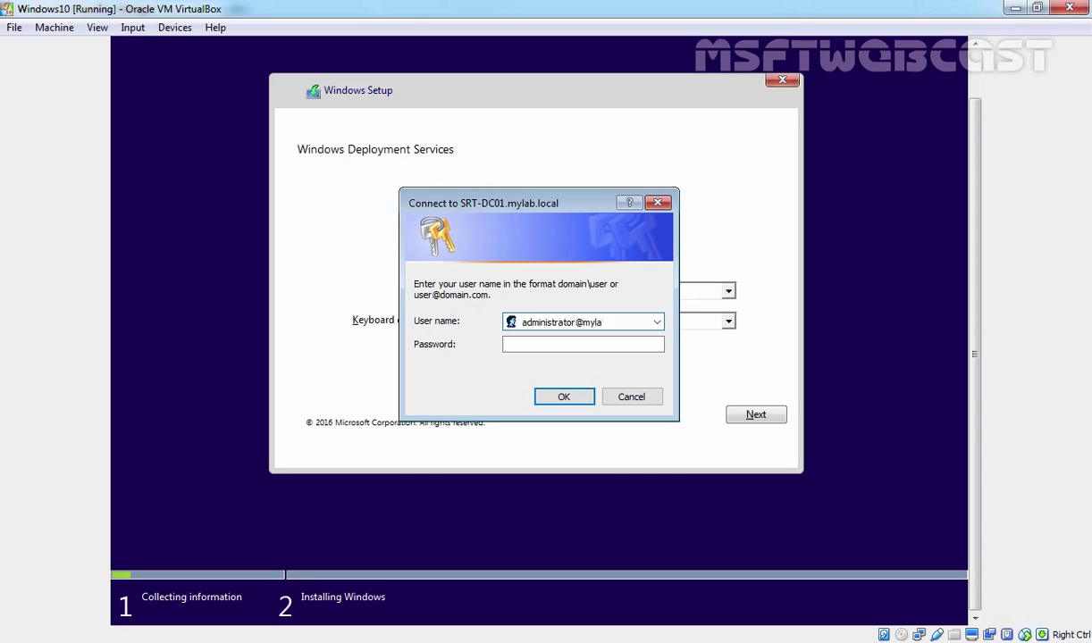
type("b.local")
key("Tab")
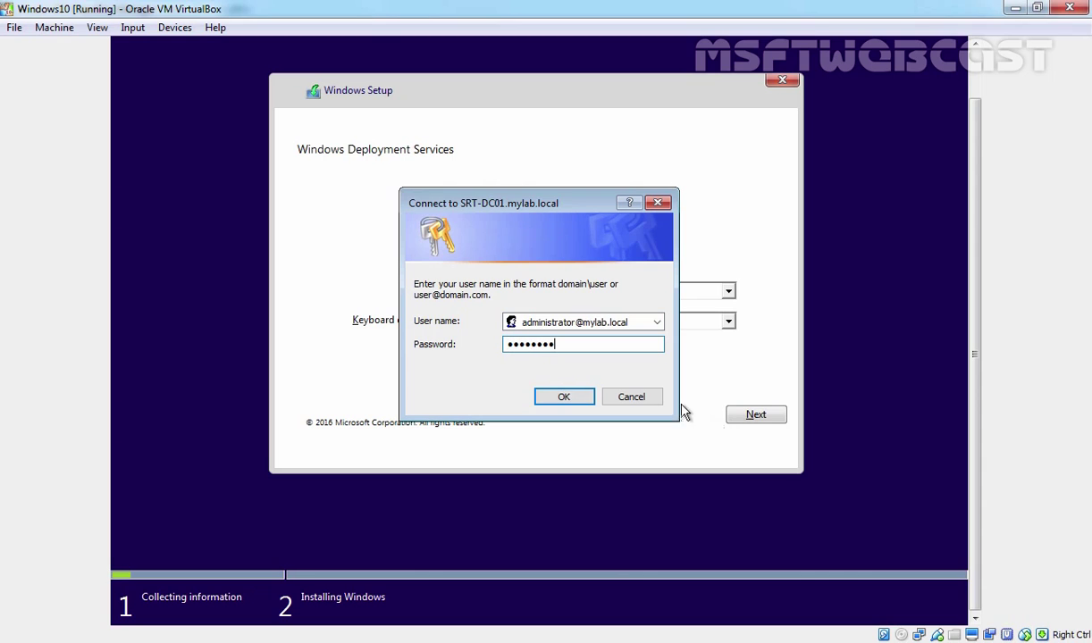
left_click(556, 400)
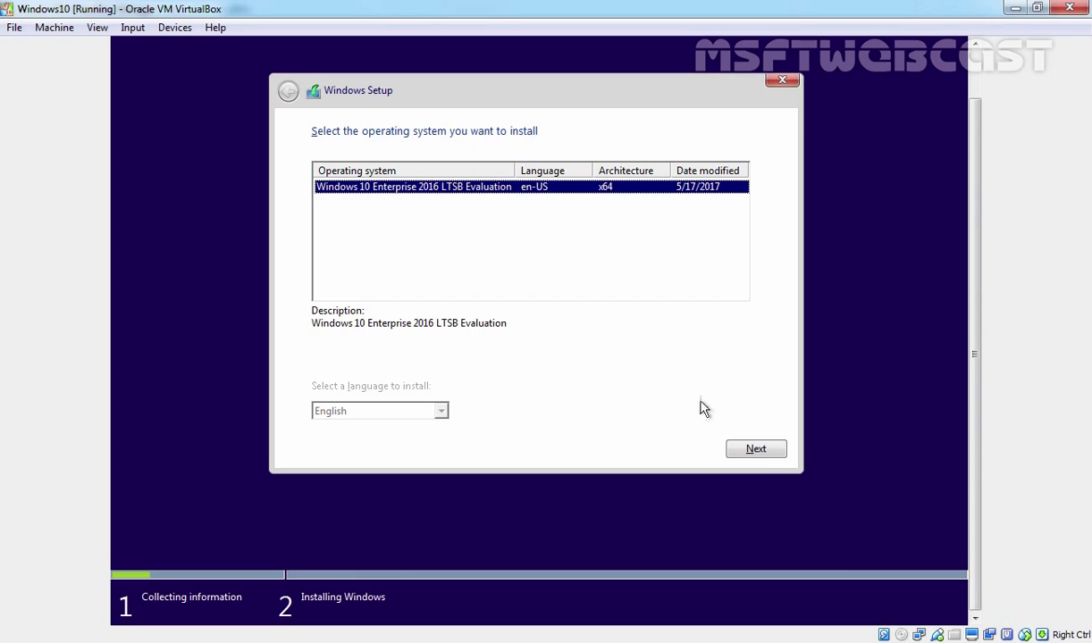
Create a 102900 MB partition on Drive 0 and install Windows 10 Enterprise onto it
left_click(747, 451)
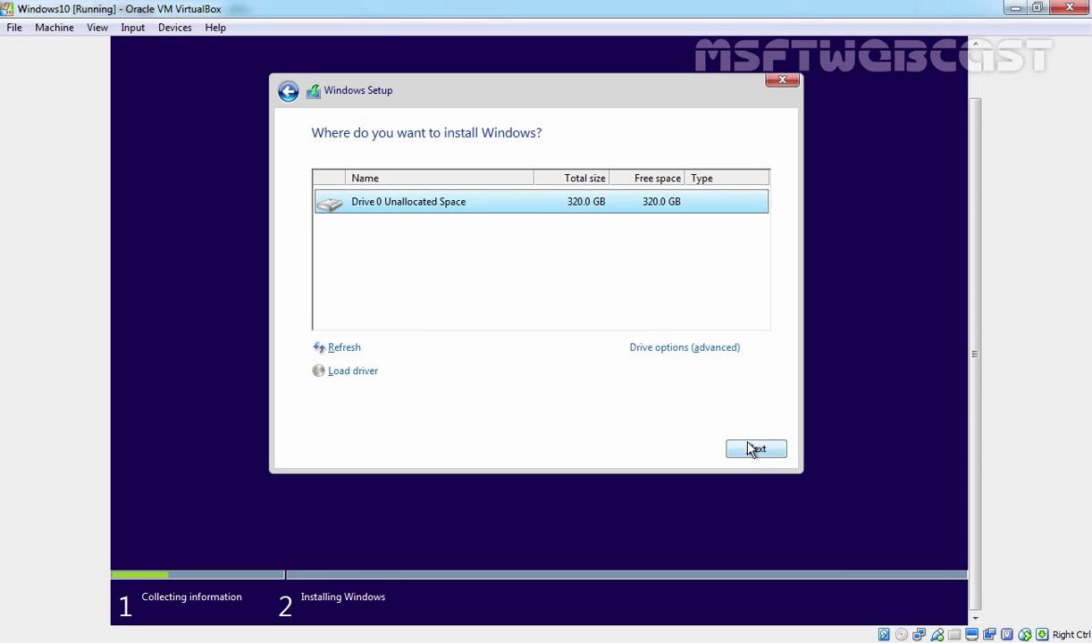
left_click(694, 348)
left_click(662, 348)
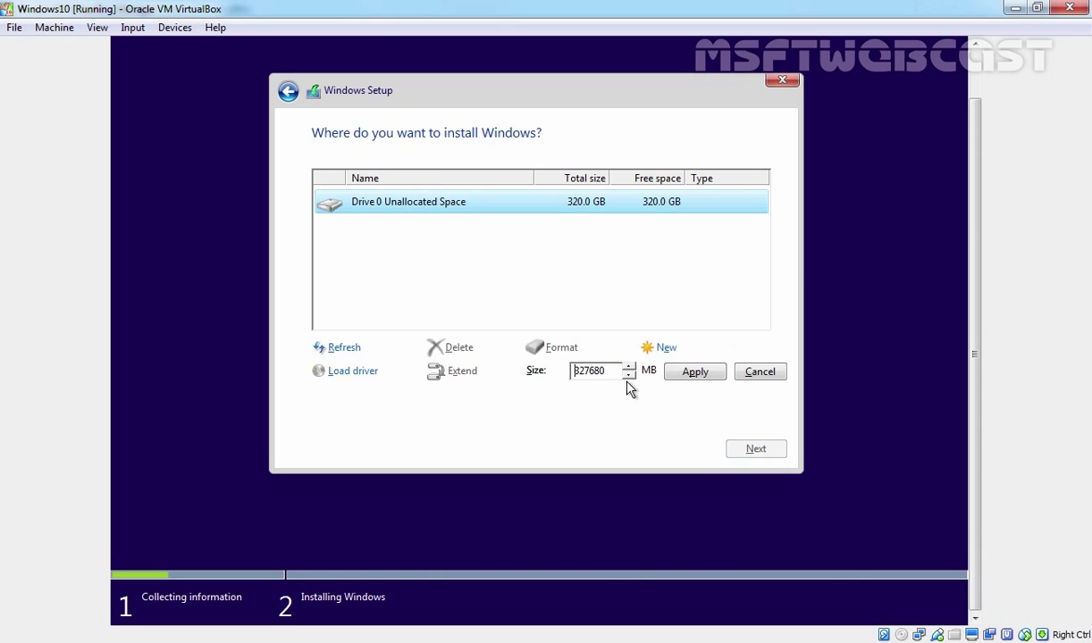
type("102900")
left_click(694, 370)
left_click(648, 376)
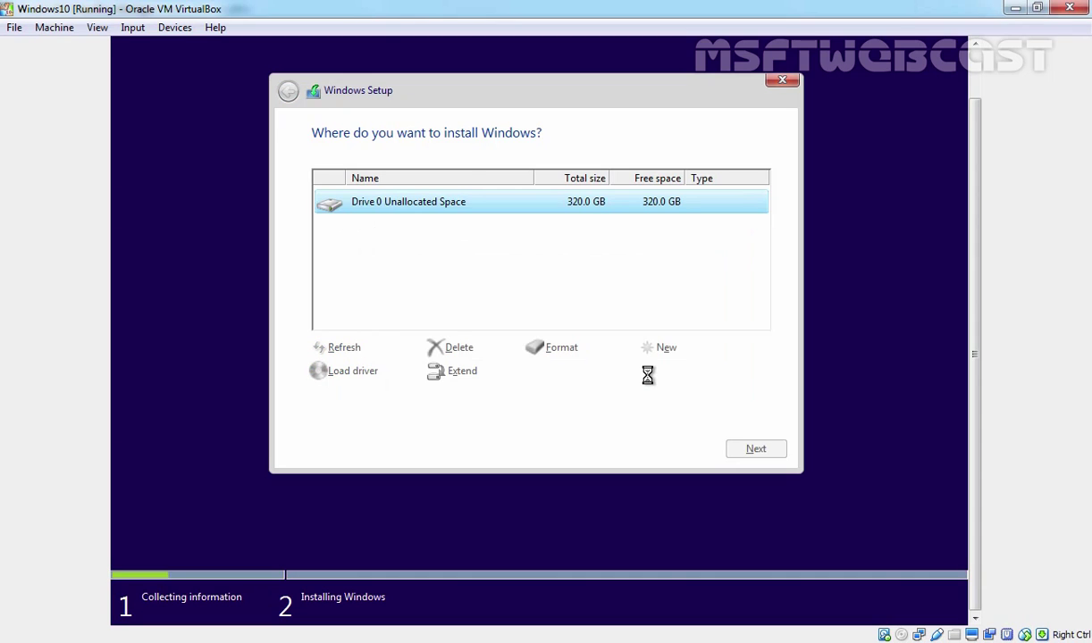
left_click(745, 451)
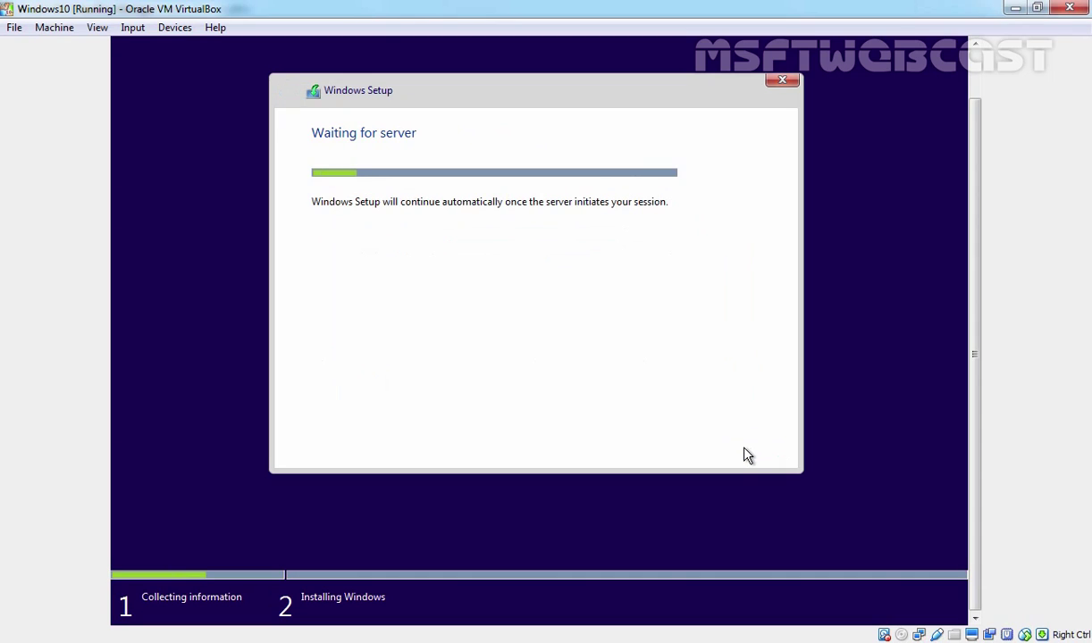